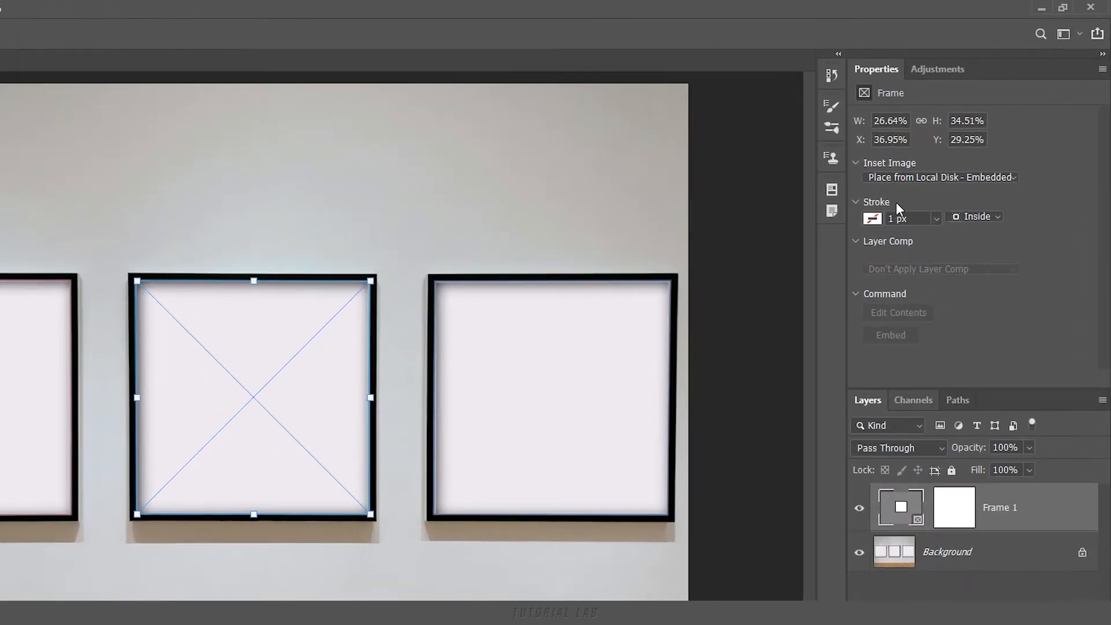
- Place glass-1076855_1920 from the local disk as an embedded image in the middle frame
click(959, 178)
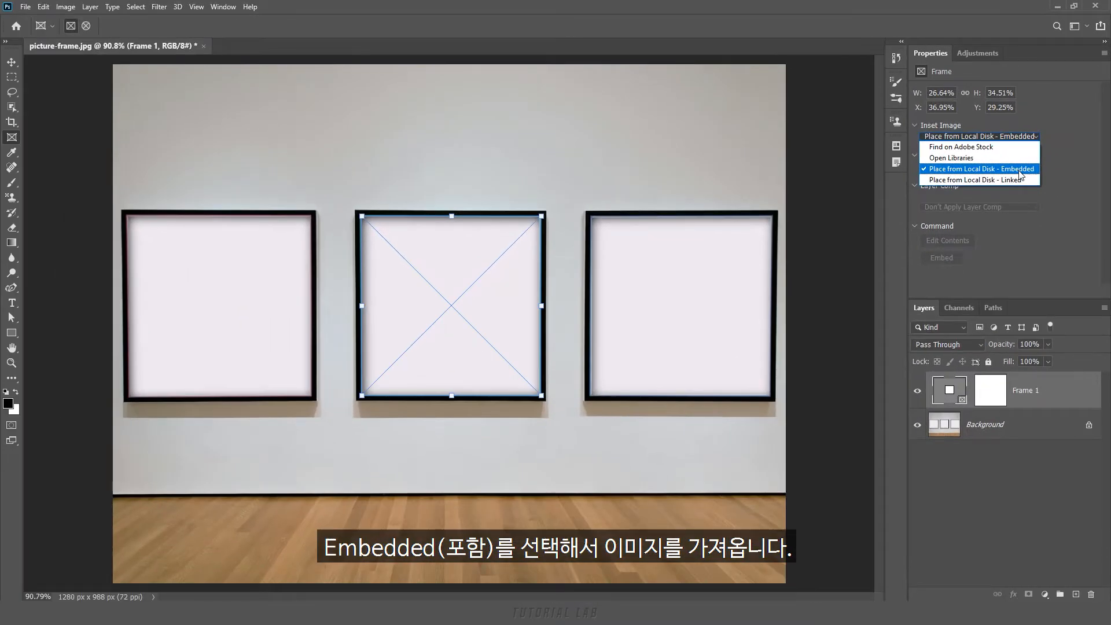
click(1019, 170)
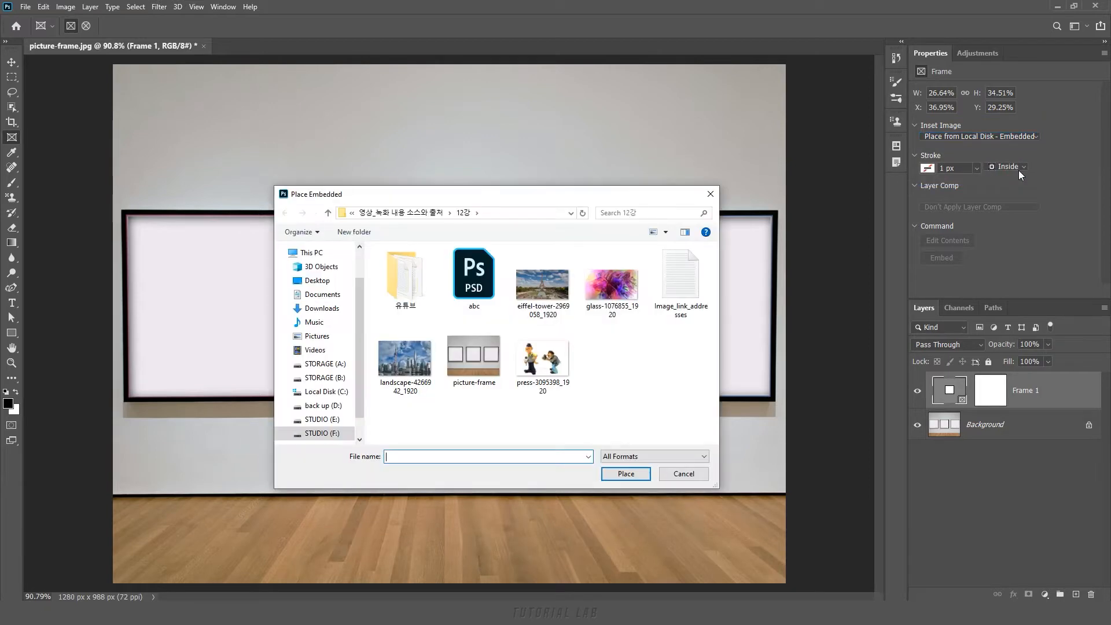
click(611, 283)
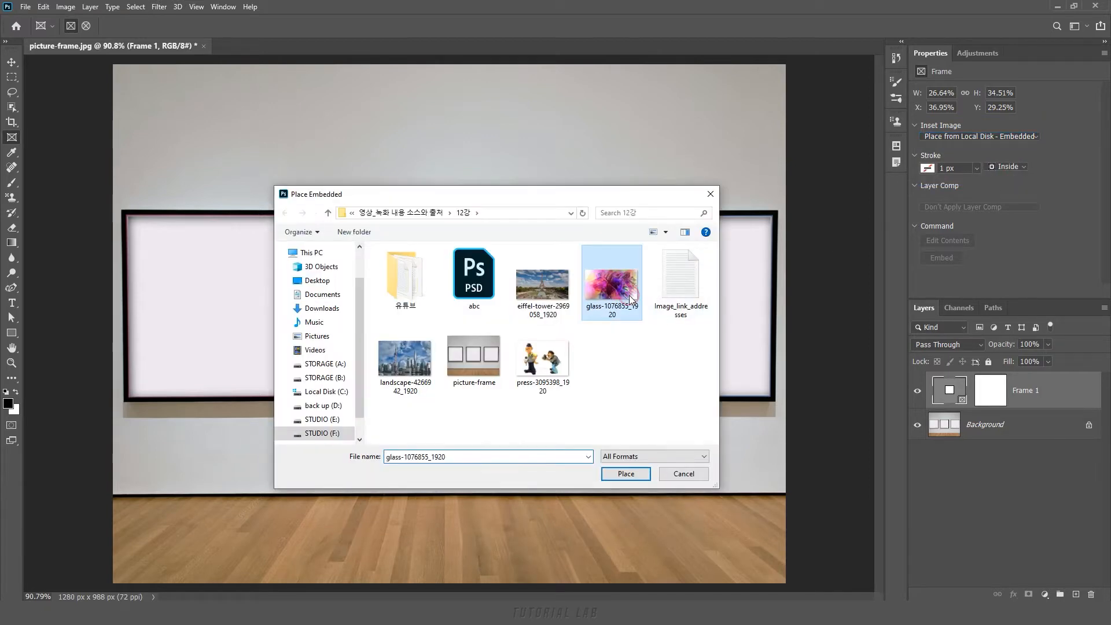
click(618, 474)
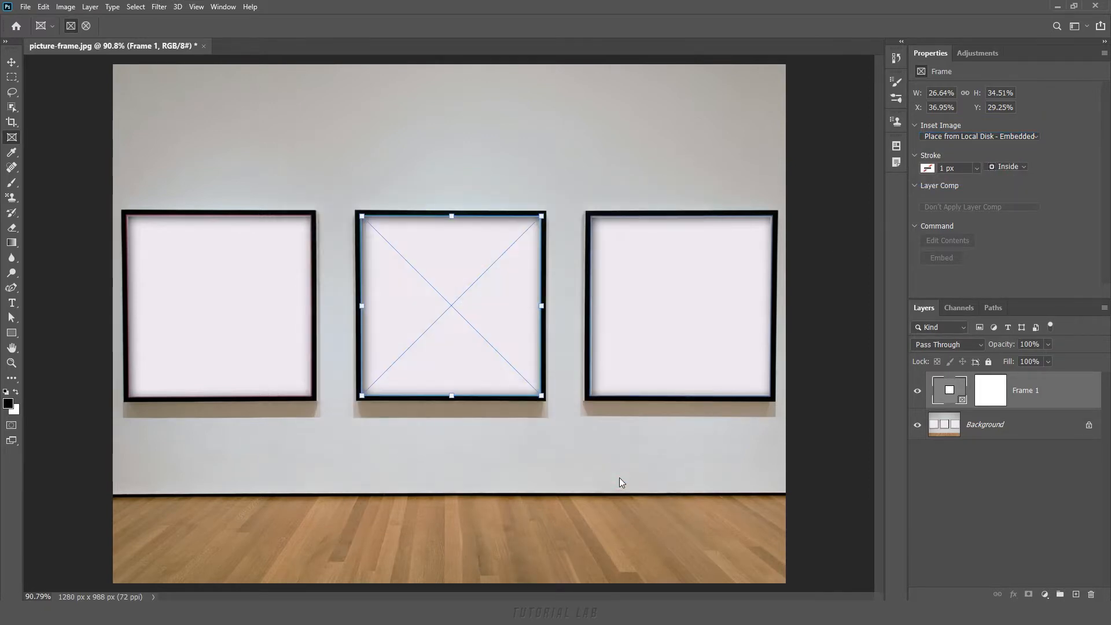
- Enlarge the glass image inside the middle frame to about 873 x 491 px and reposition it to fill the frame
drag(463, 331, 436, 336)
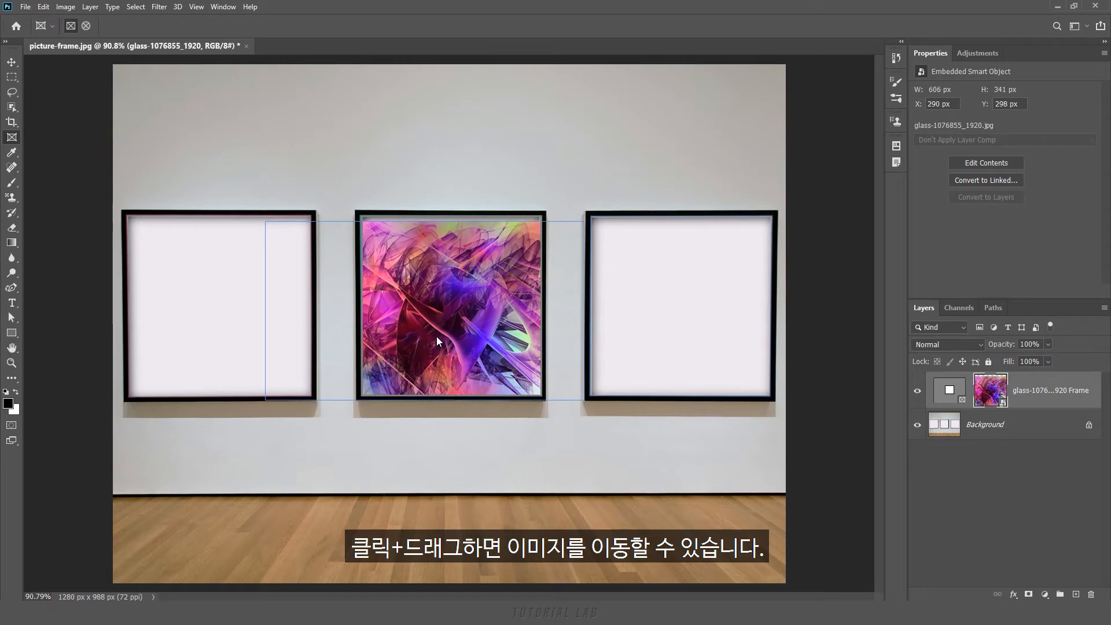
key(ctrl+t)
drag(583, 399, 700, 522)
drag(536, 372, 469, 328)
double_click(469, 327)
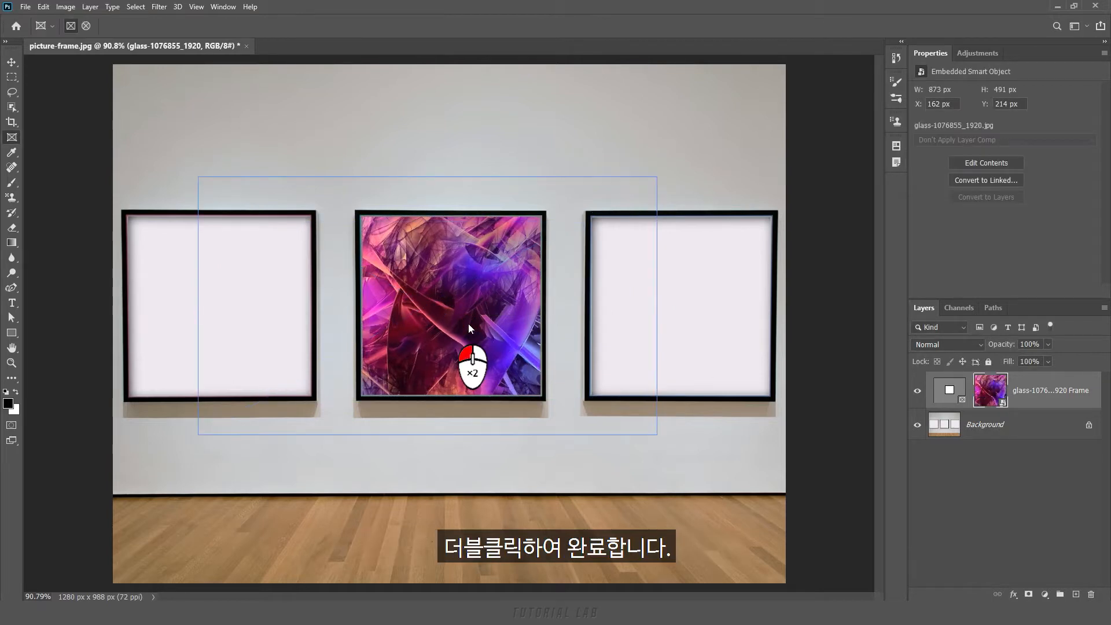
- Select the middle frame together with its image, try scaling both to about 57%, and cancel the transform
double_click(469, 326)
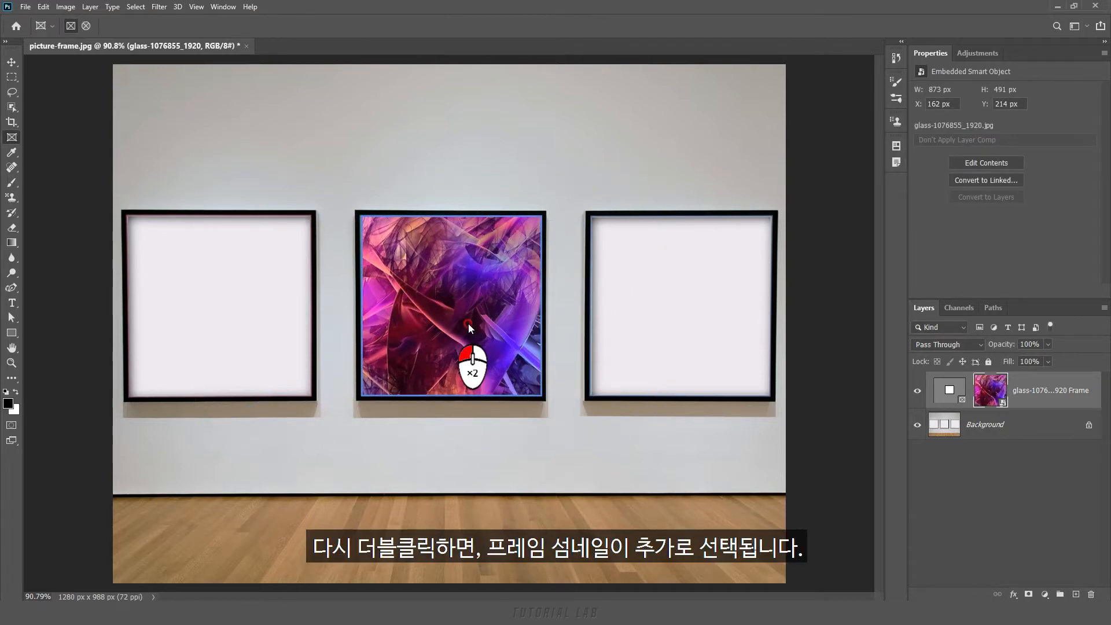
double_click(468, 326)
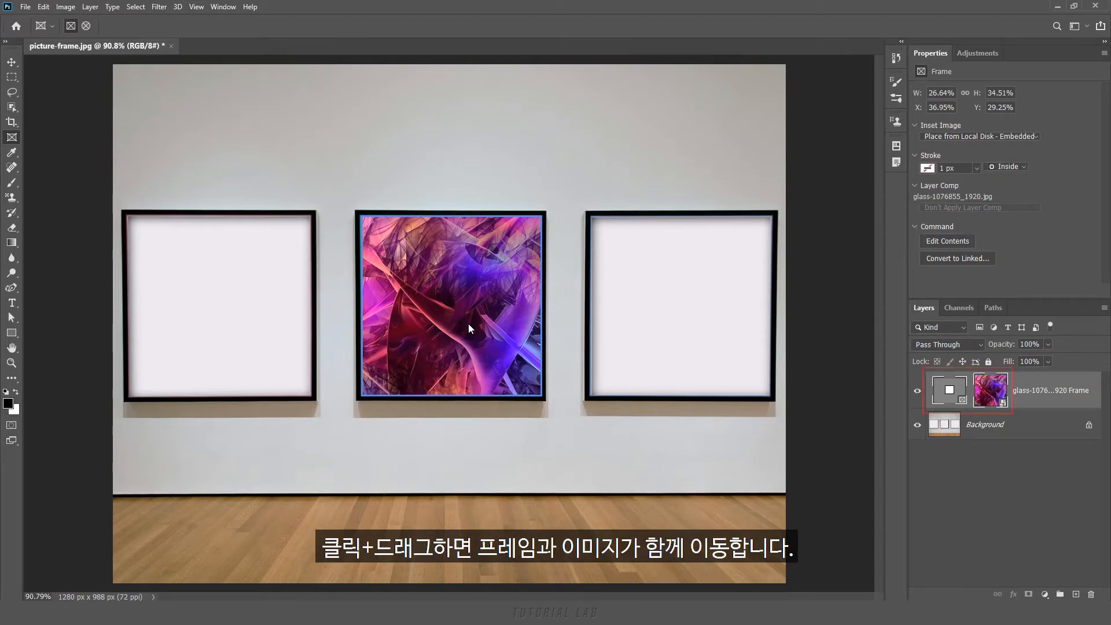
mouse_move(468, 326)
mouse_down()
mouse_move(449, 317)
mouse_move(472, 259)
mouse_move(544, 371)
mouse_move(443, 389)
mouse_move(471, 328)
mouse_up()
key(ctrl+t)
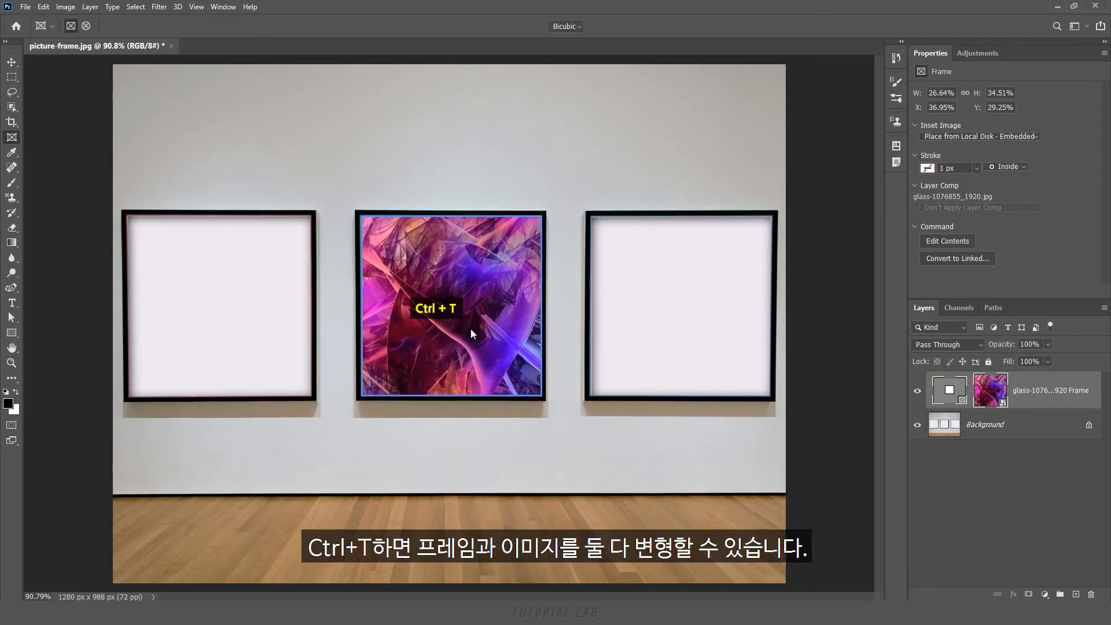
drag(542, 212, 484, 308)
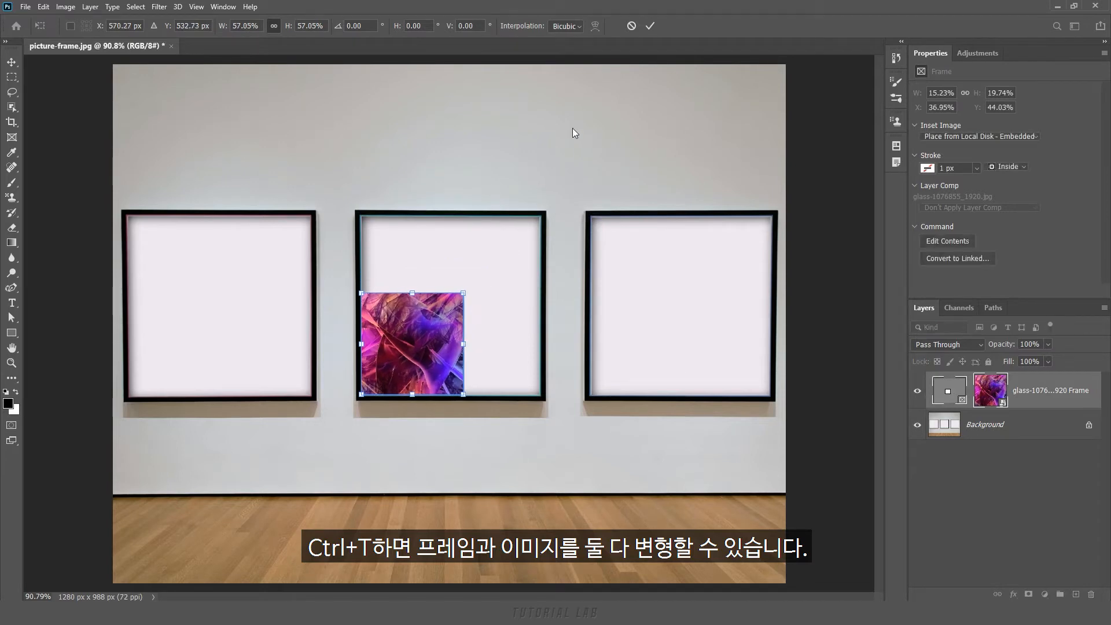
click(632, 26)
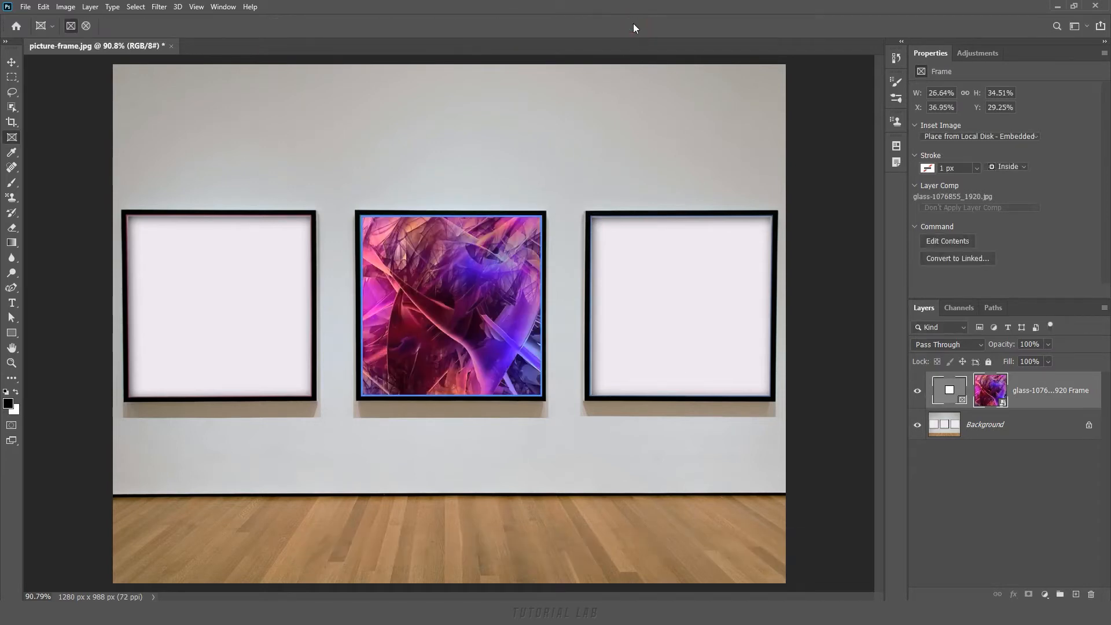
- Try resizing only the middle frame to about 32% wide and 45% high, and undo the resizing
click(949, 394)
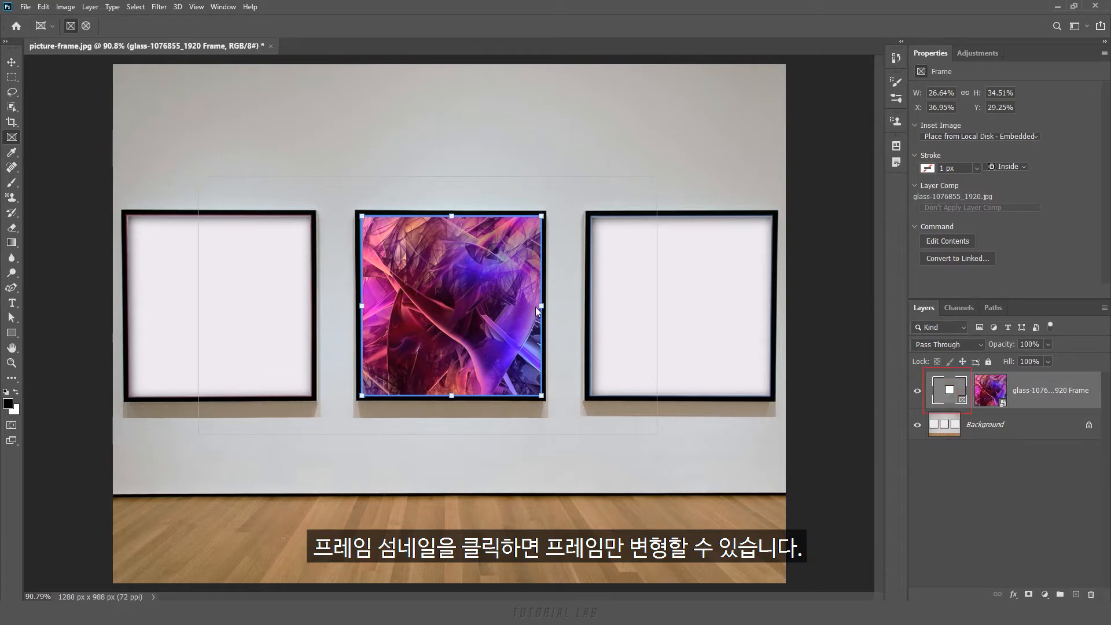
drag(540, 305, 576, 306)
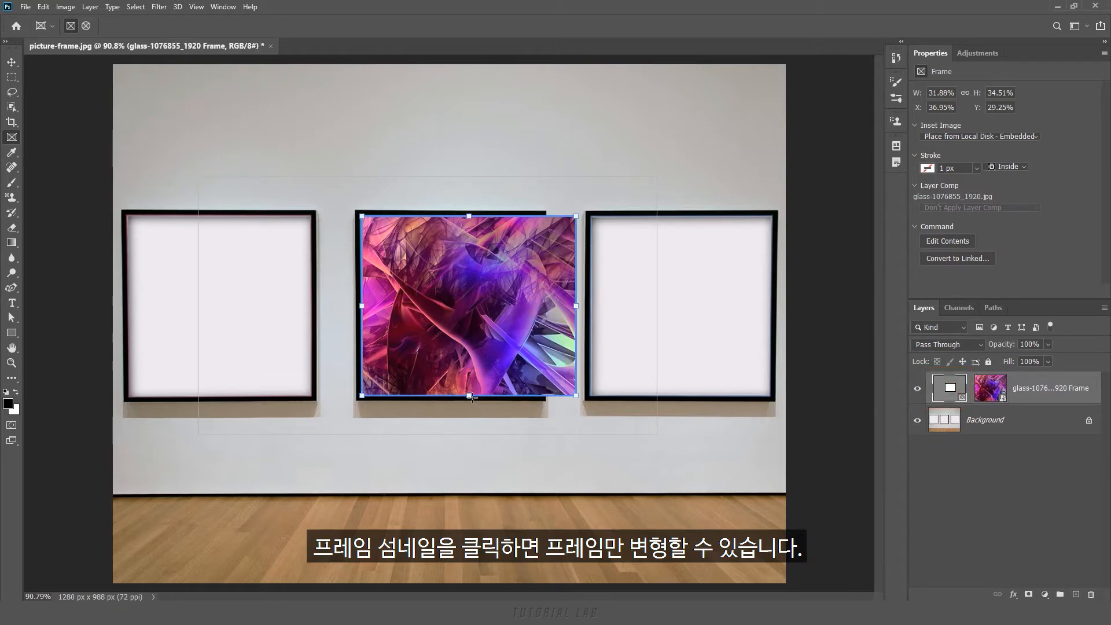
drag(469, 396, 466, 451)
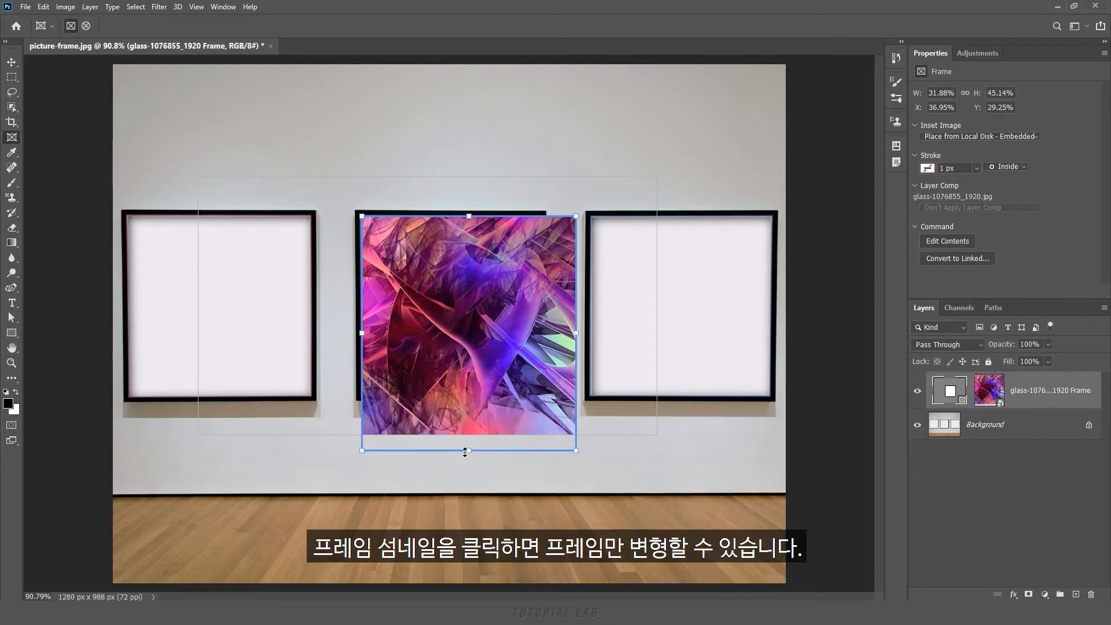
key(ctrl+z)
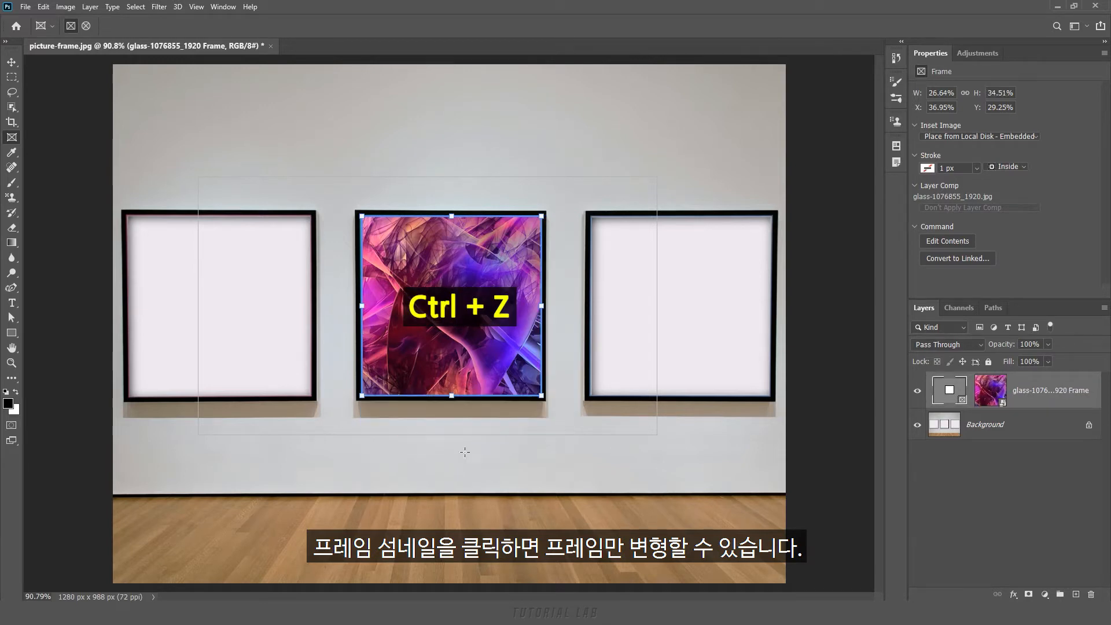
- Select the middle frame with its image and give it a blue-violet stroke 15 px wide
double_click(468, 329)
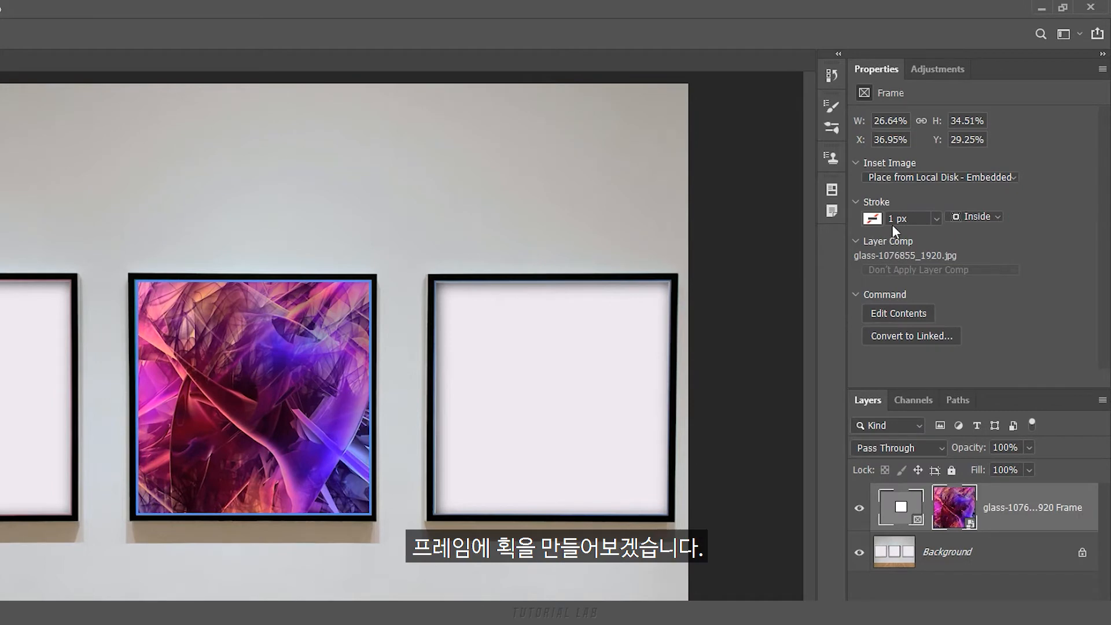
click(880, 221)
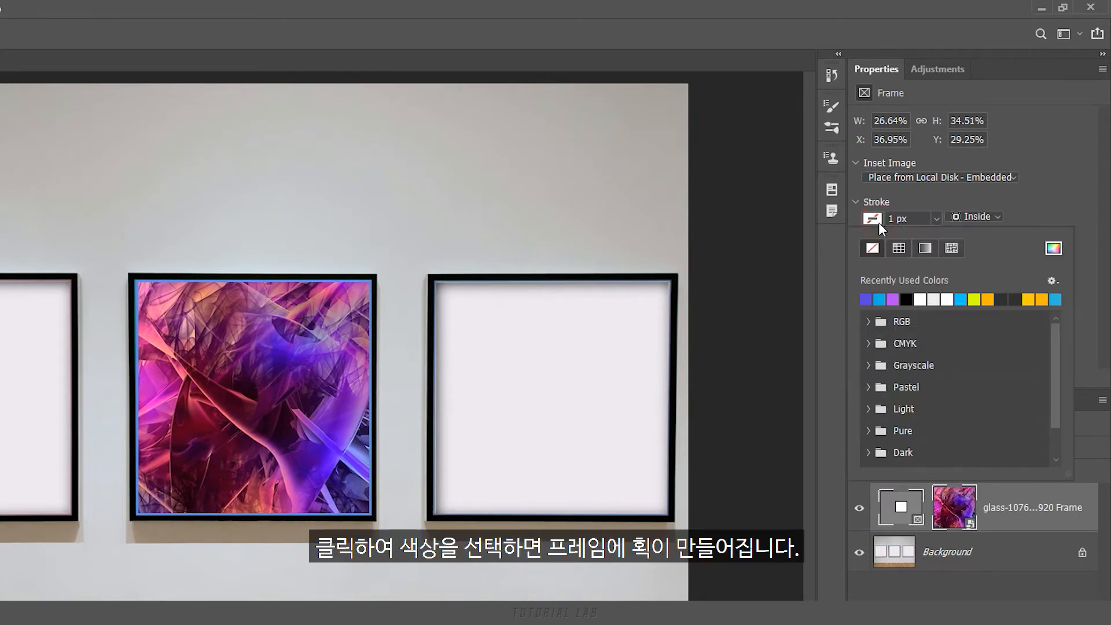
click(873, 298)
click(1023, 193)
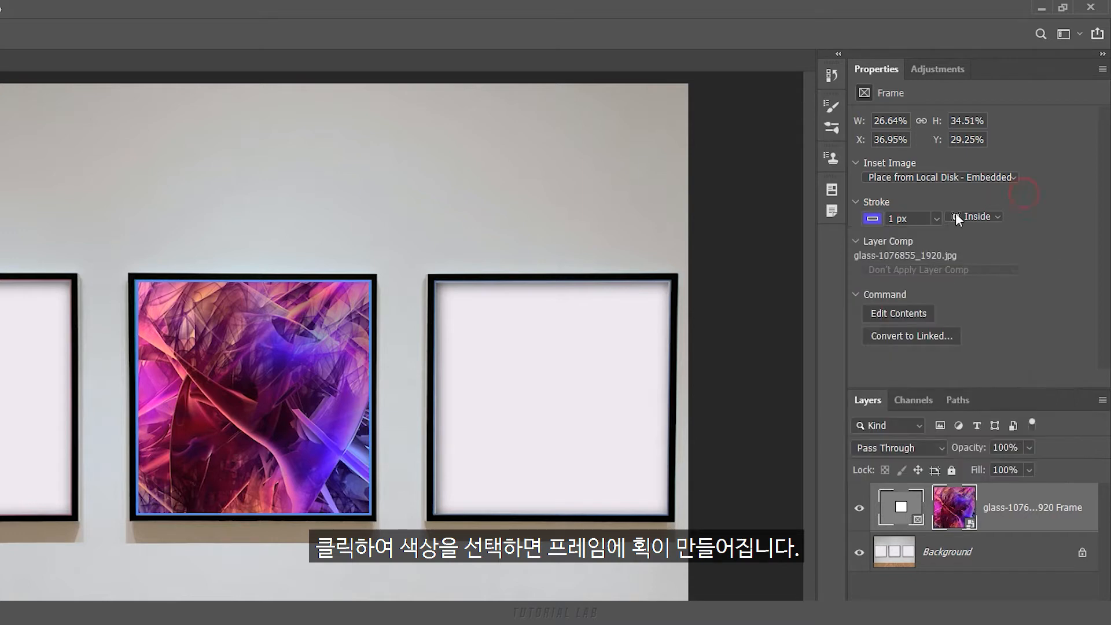
click(898, 218)
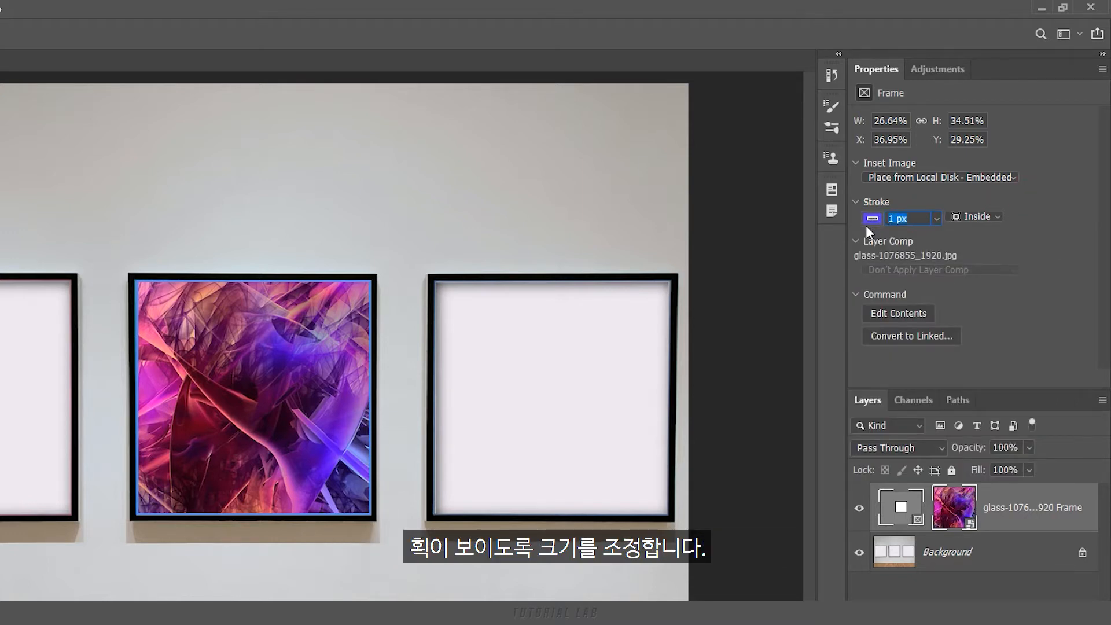
text(15)
key(Return)
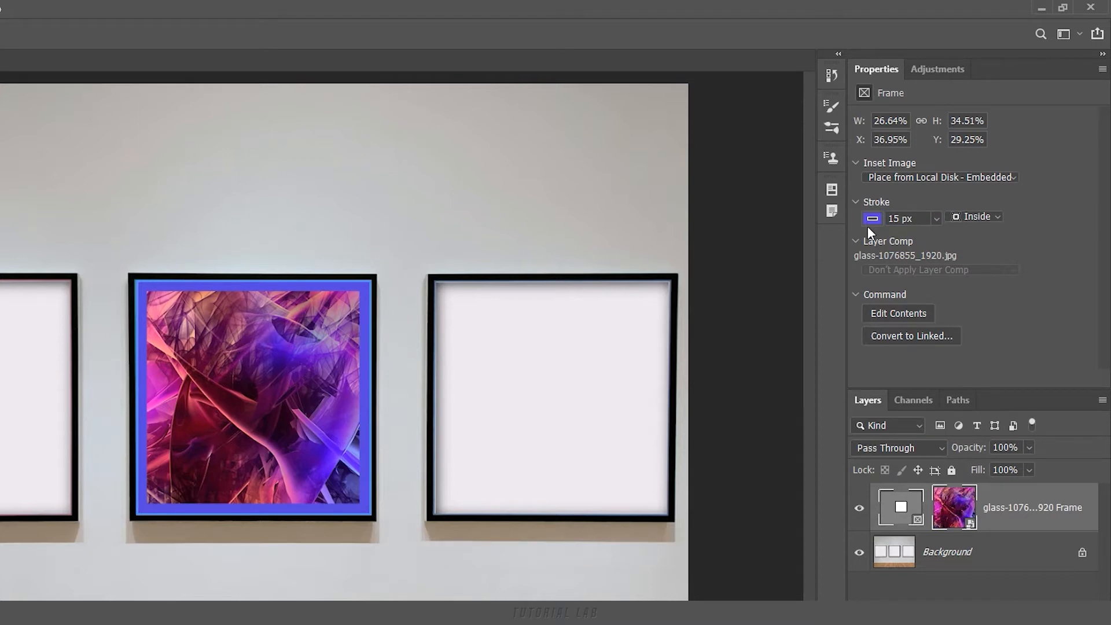
- Try the Center alignment for the frame's stroke and set it to Outside
click(972, 216)
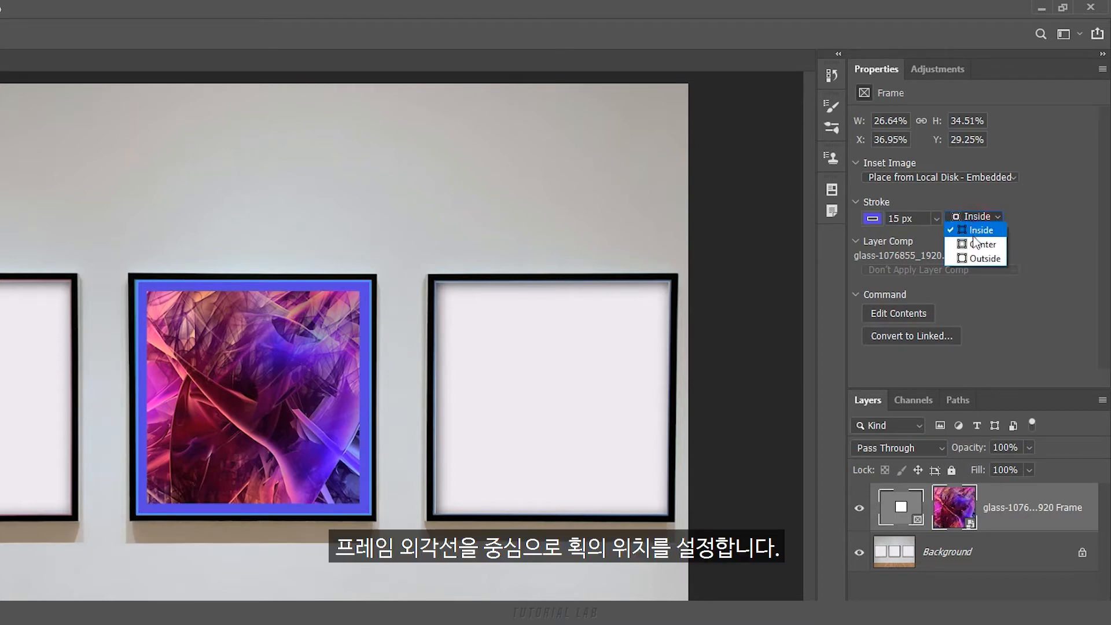
click(990, 245)
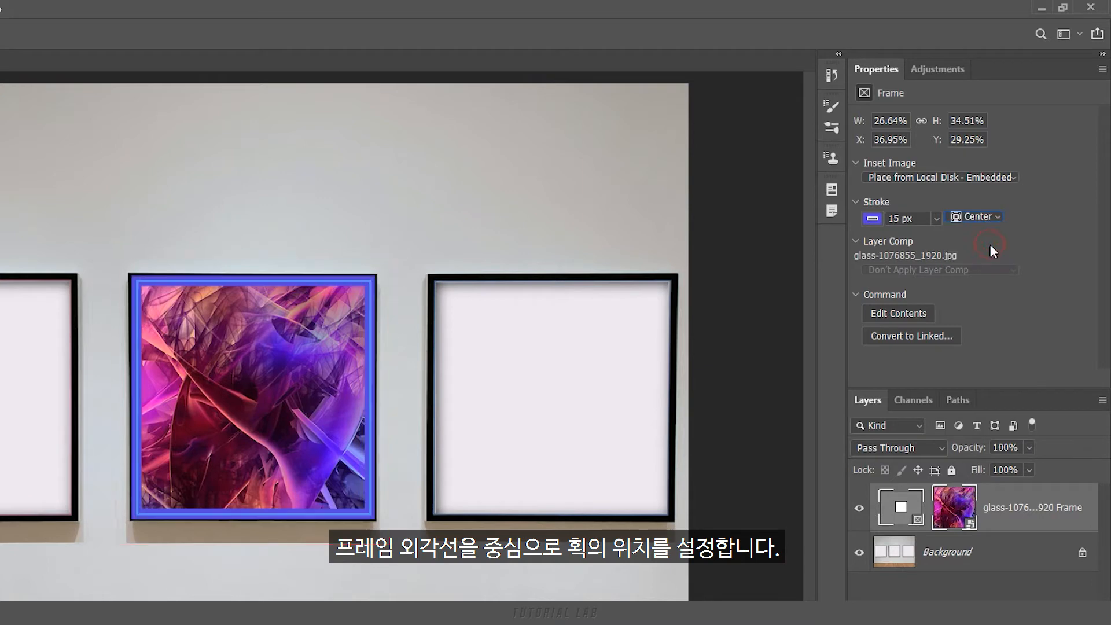
click(991, 218)
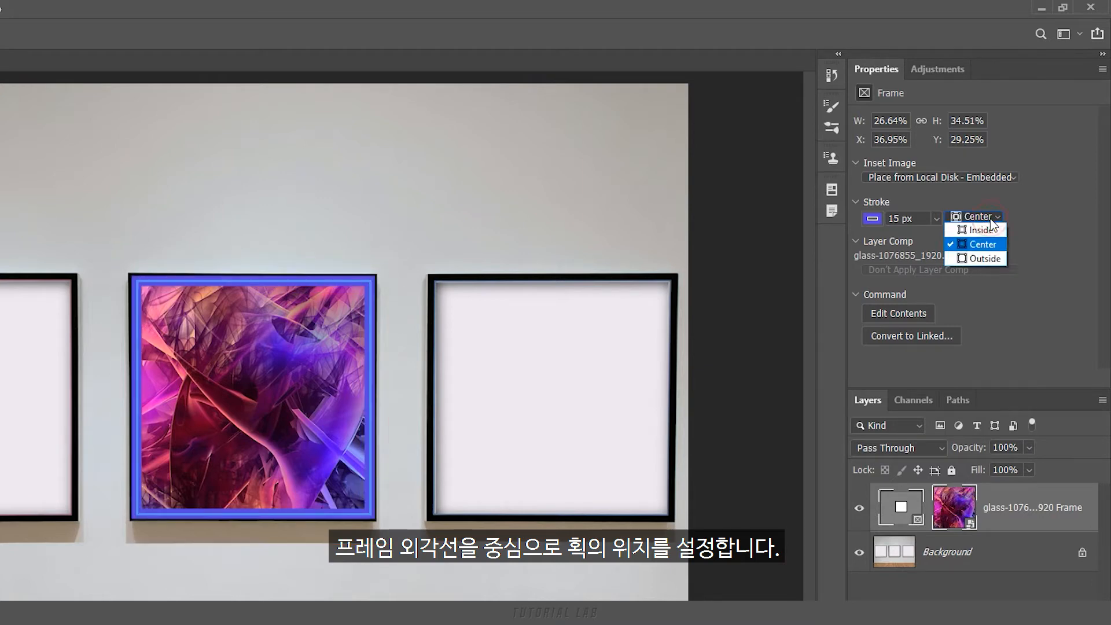
click(988, 257)
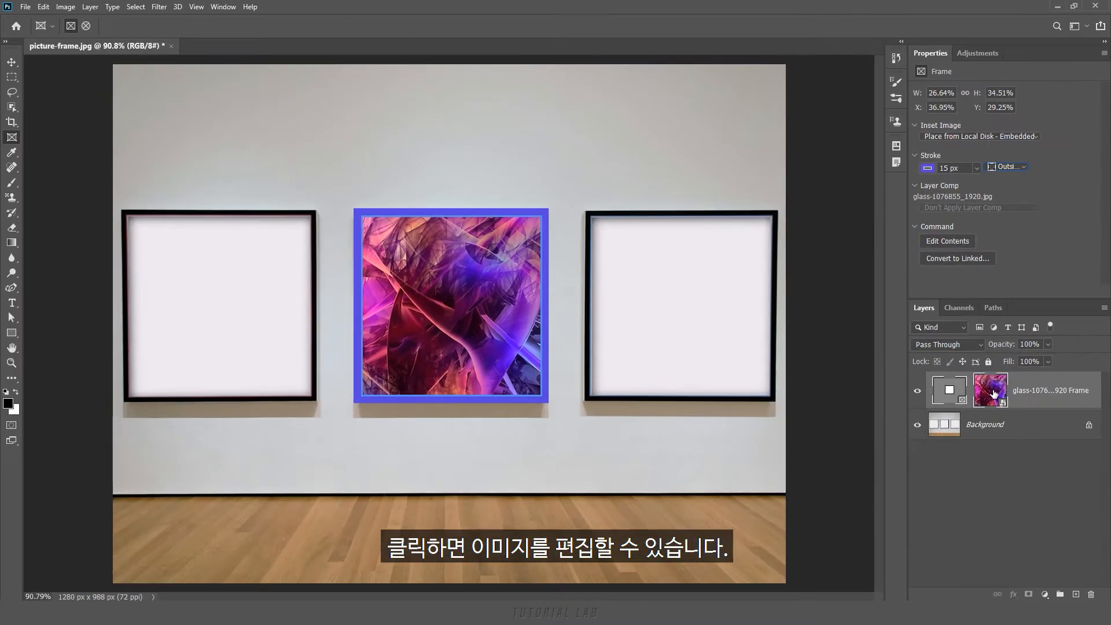
- Open the embedded glass image for editing from the frame's properties and from its layer, closing it each time without changes
click(954, 242)
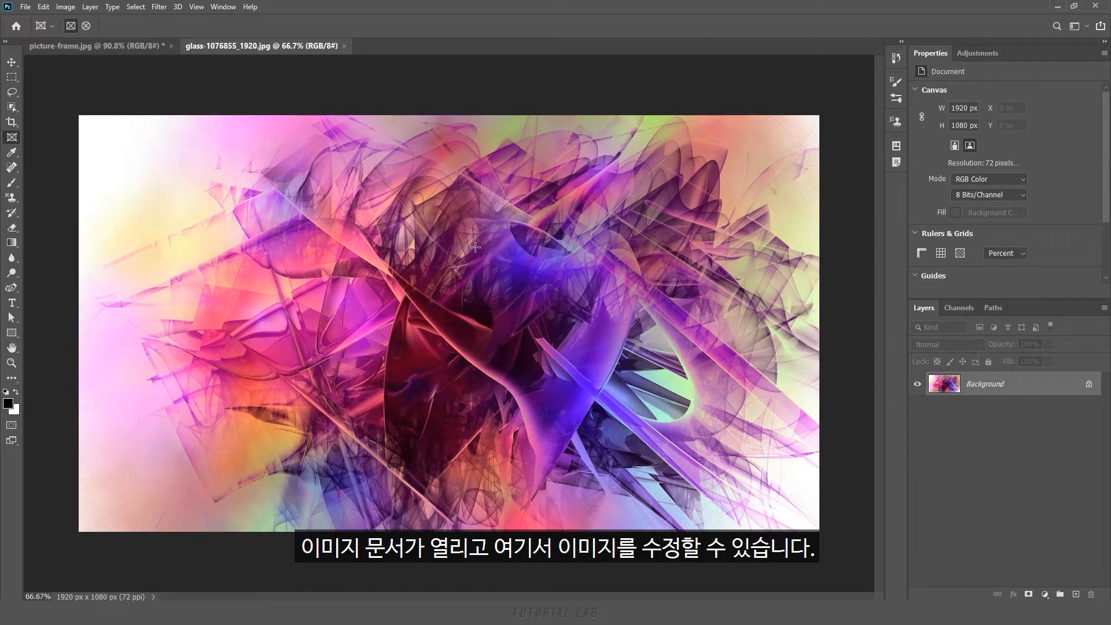
click(345, 45)
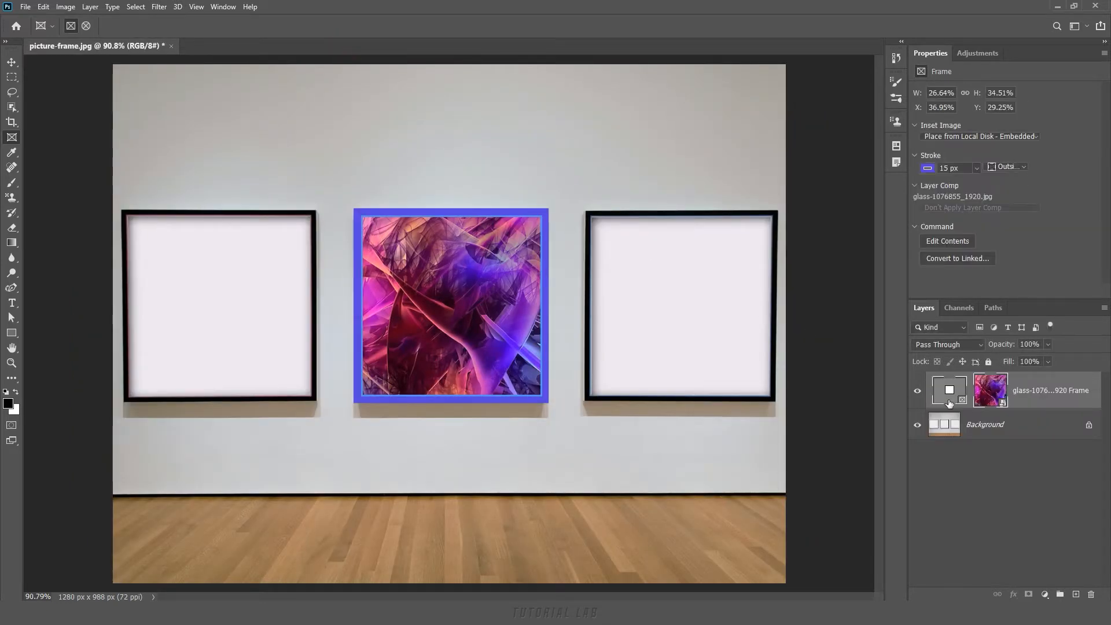
double_click(990, 404)
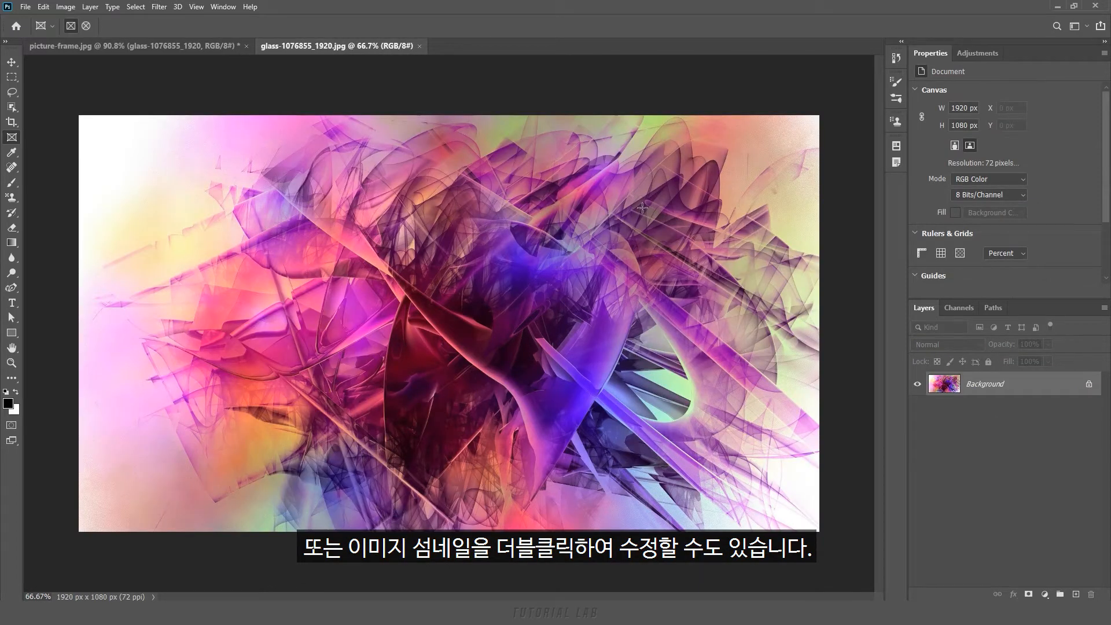
click(418, 46)
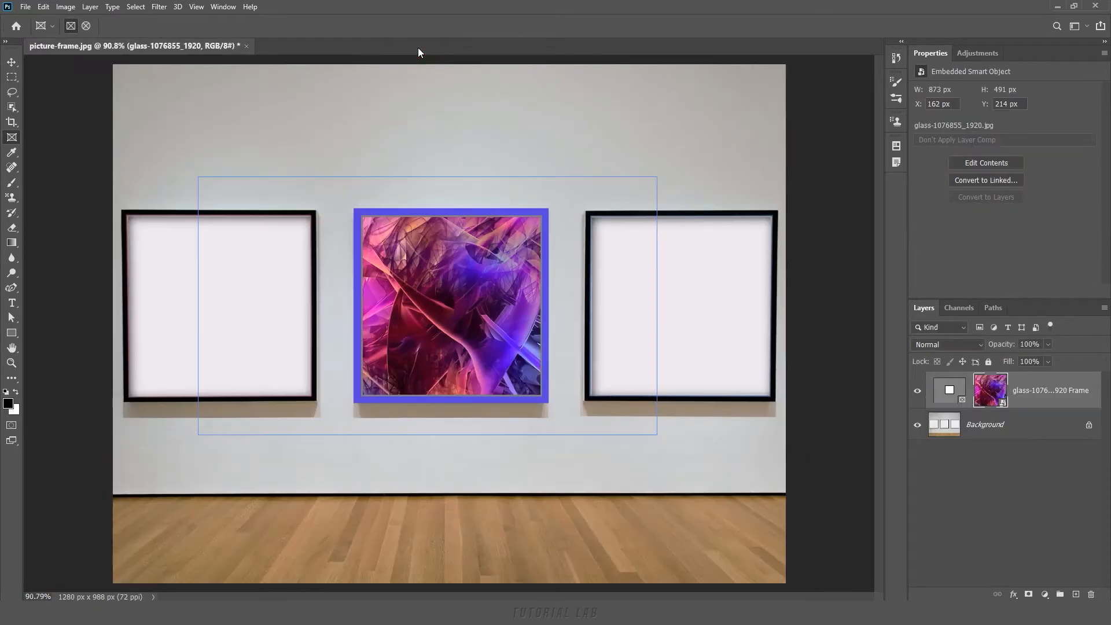
- Convert the frame's image to a linked file stored in E:\Image\Link, and embed it in the document again
click(949, 389)
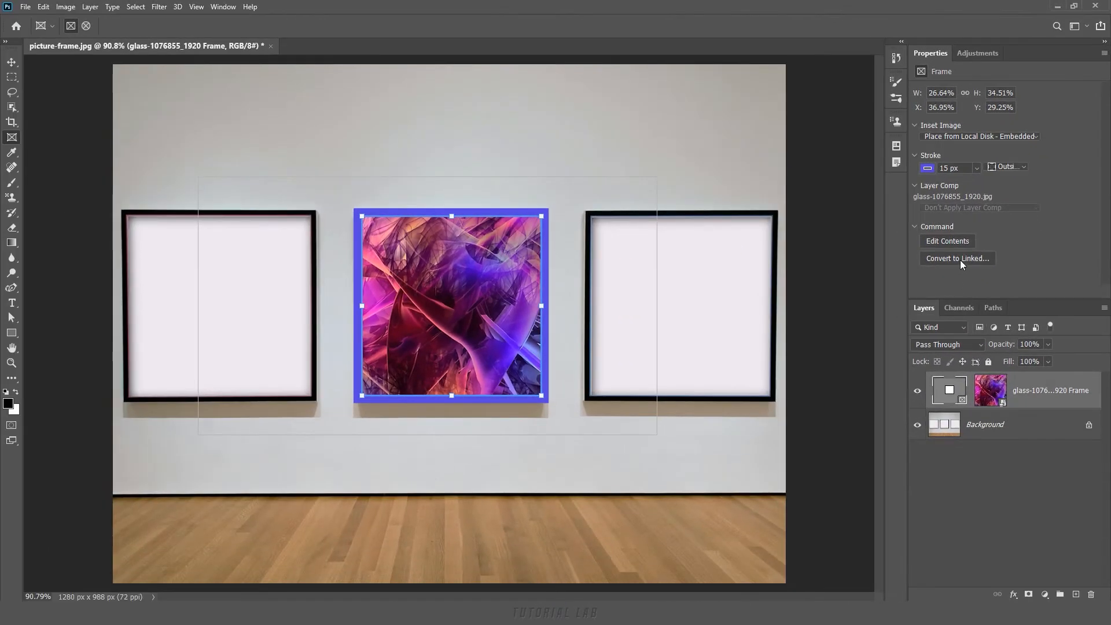
click(960, 260)
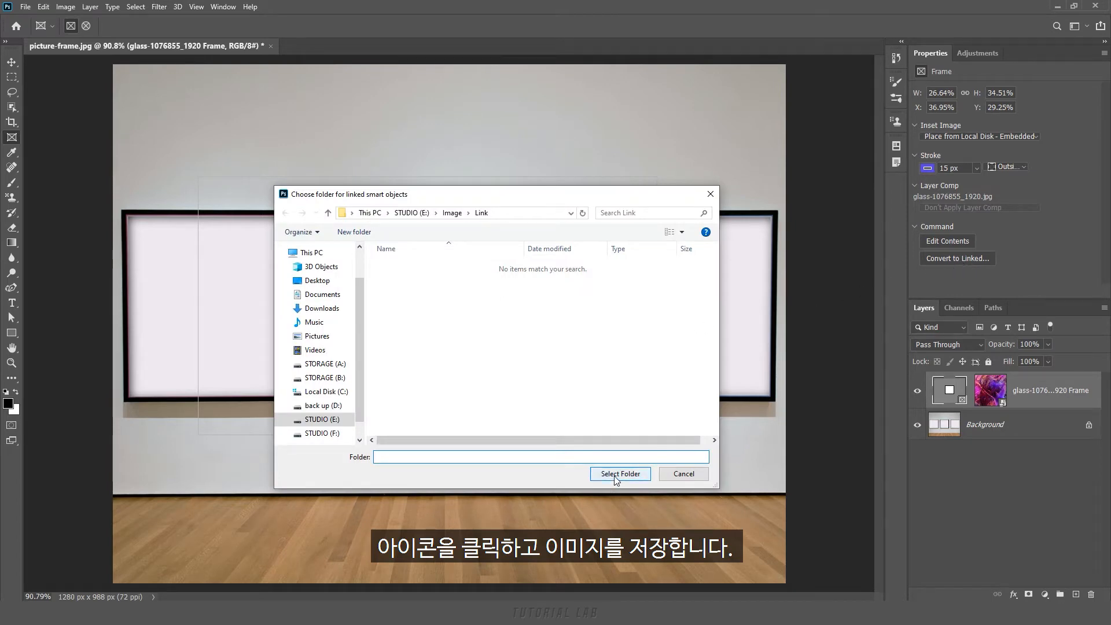
click(619, 474)
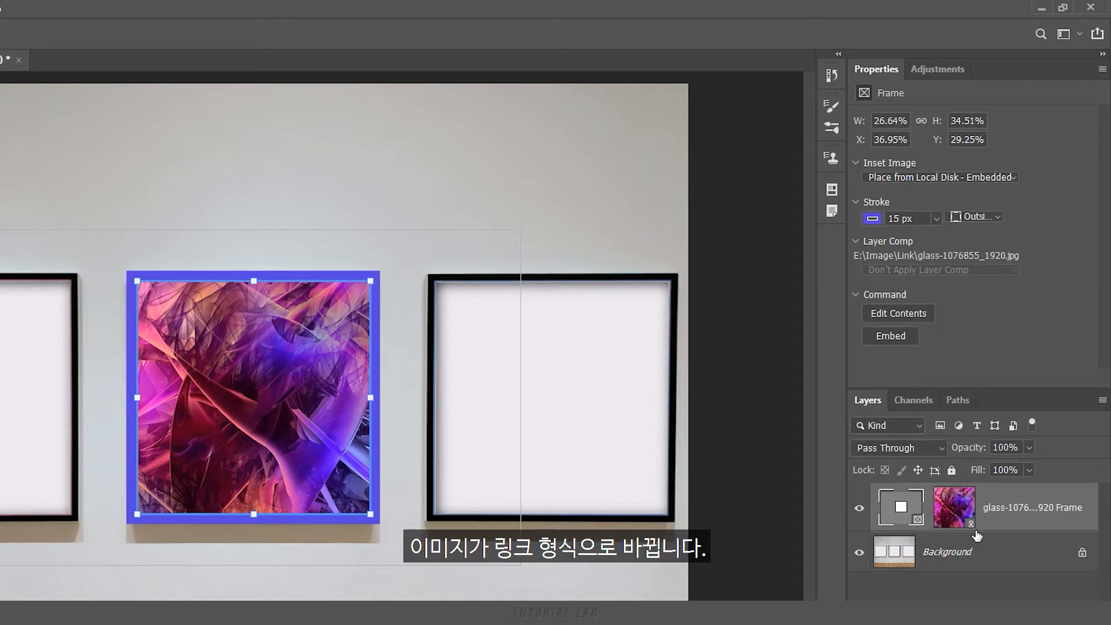
click(901, 339)
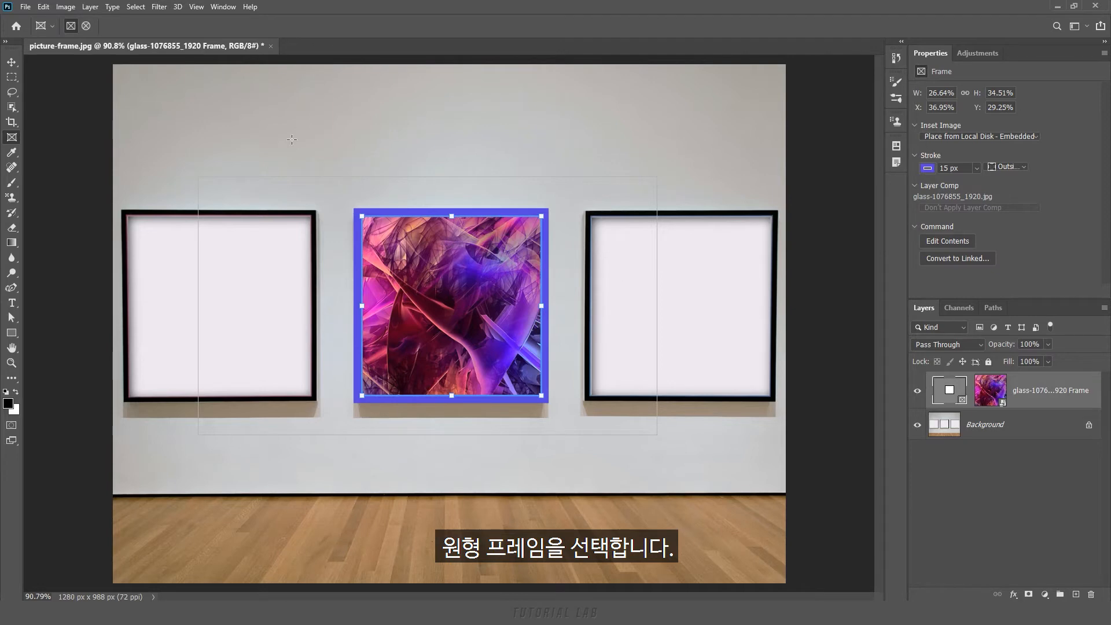
- Draw an elliptical frame, about 27% wide and 34% high, inside the left picture frame on the wall
click(88, 29)
drag(128, 218, 312, 395)
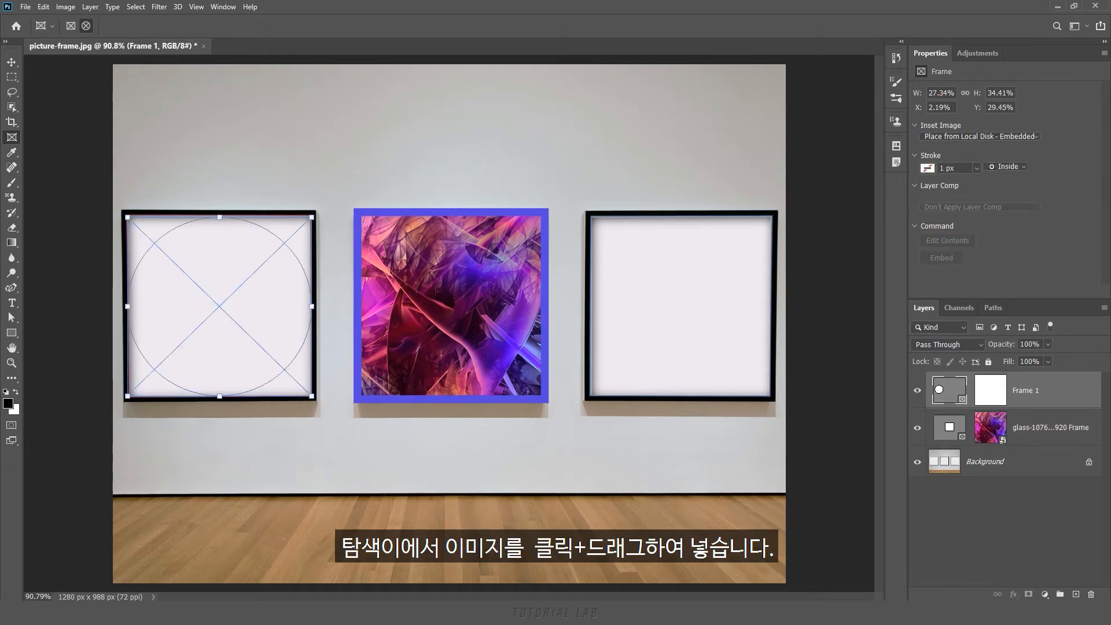
- Place eiffel-tower-2969058_1920 from the Image folder in File Explorer into the elliptical frame
mouse_move(184, 614)
click(170, 583)
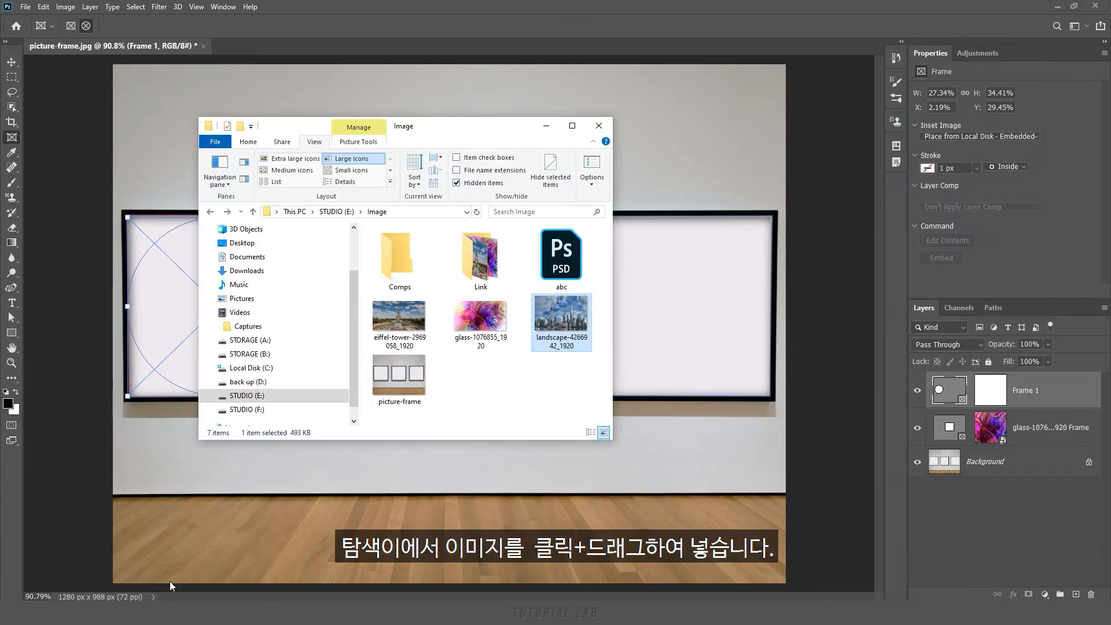
drag(433, 136, 469, 135)
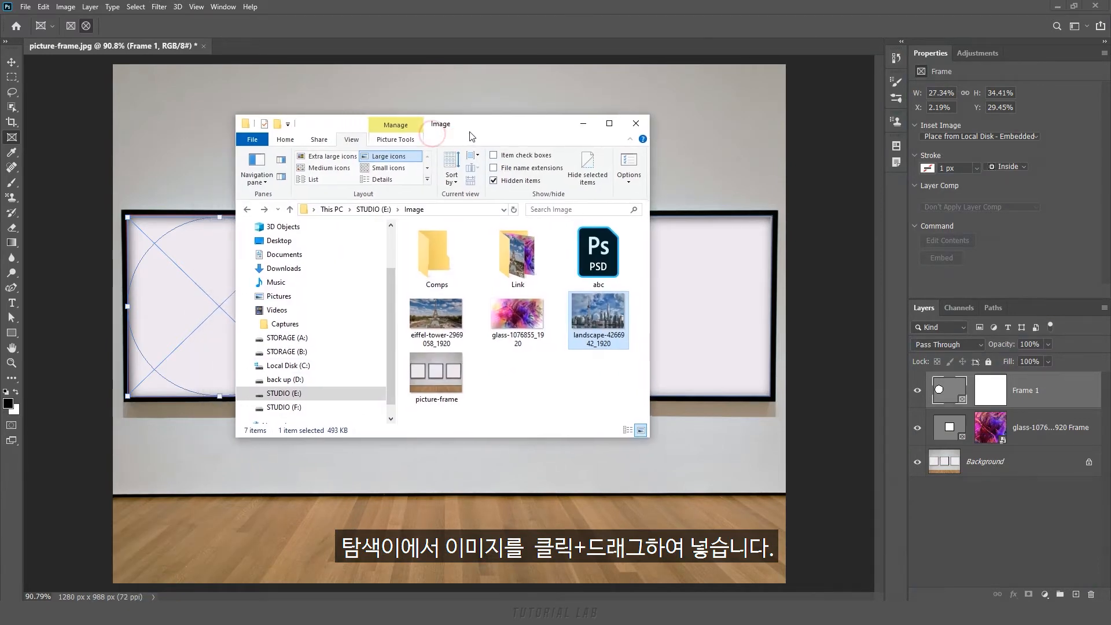
drag(435, 325, 190, 328)
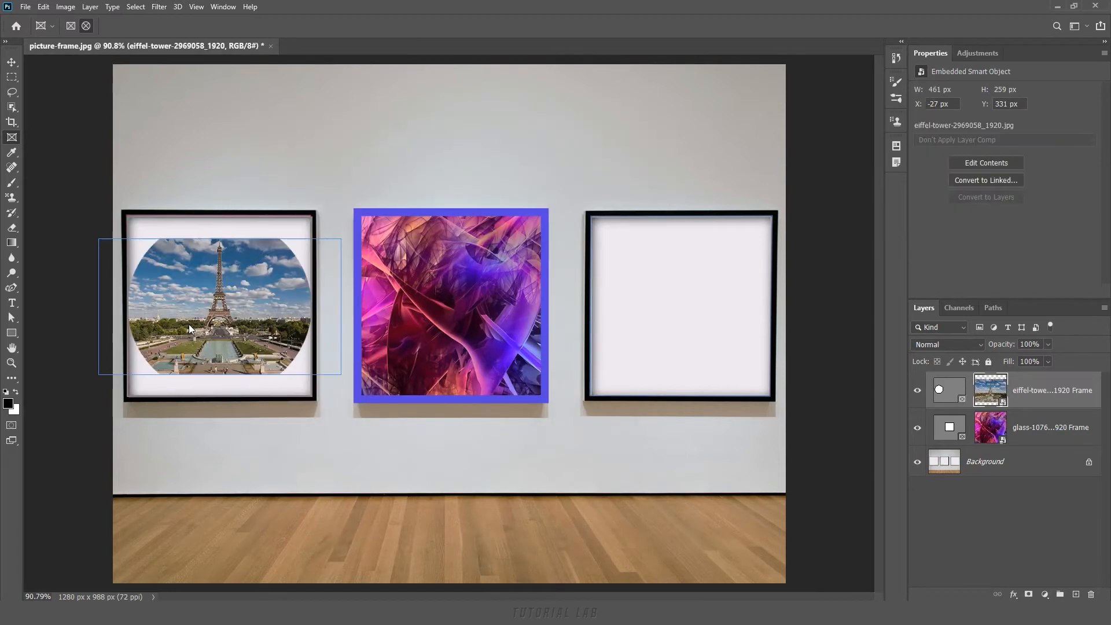
- Scale the Eiffel Tower image to about 161% and shift it down so it fills the elliptical frame
key(ctrl+t)
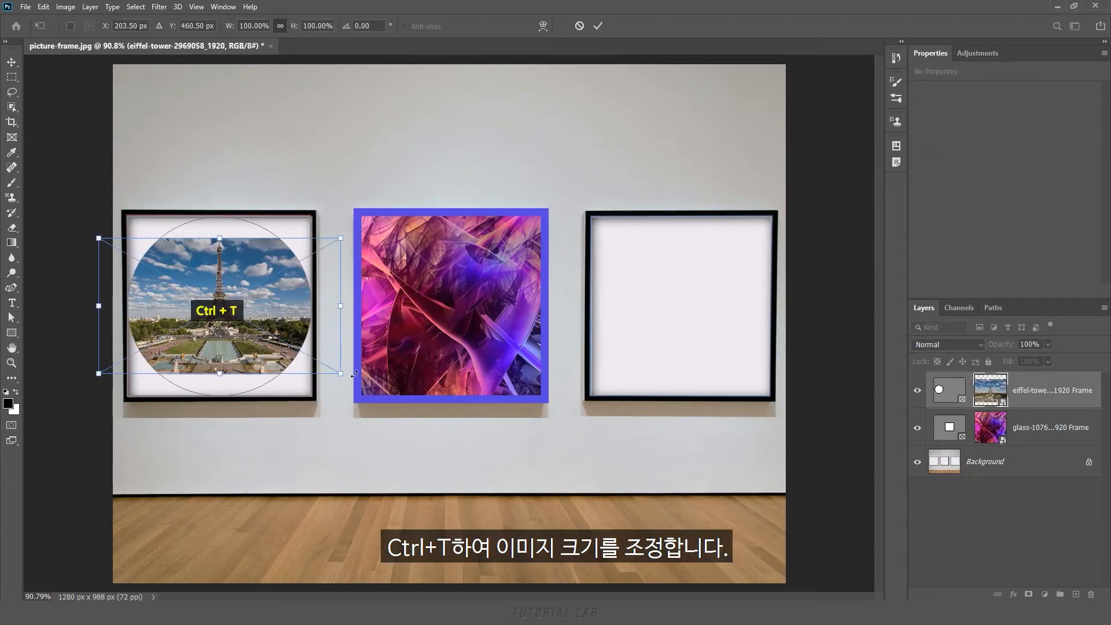
drag(340, 375, 415, 415)
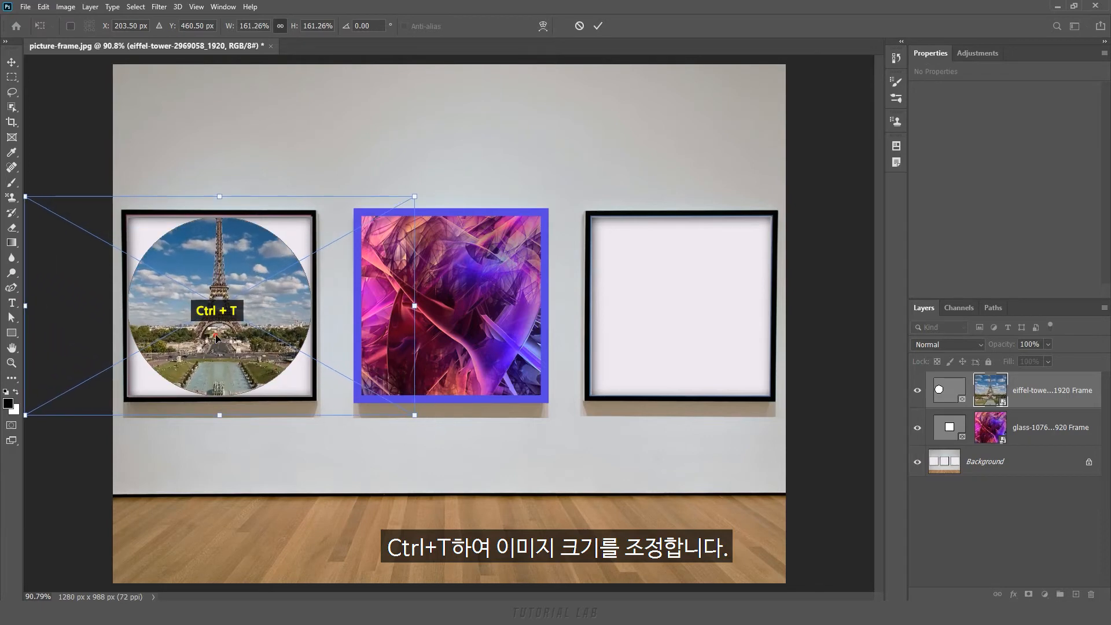
drag(217, 338, 217, 359)
double_click(217, 358)
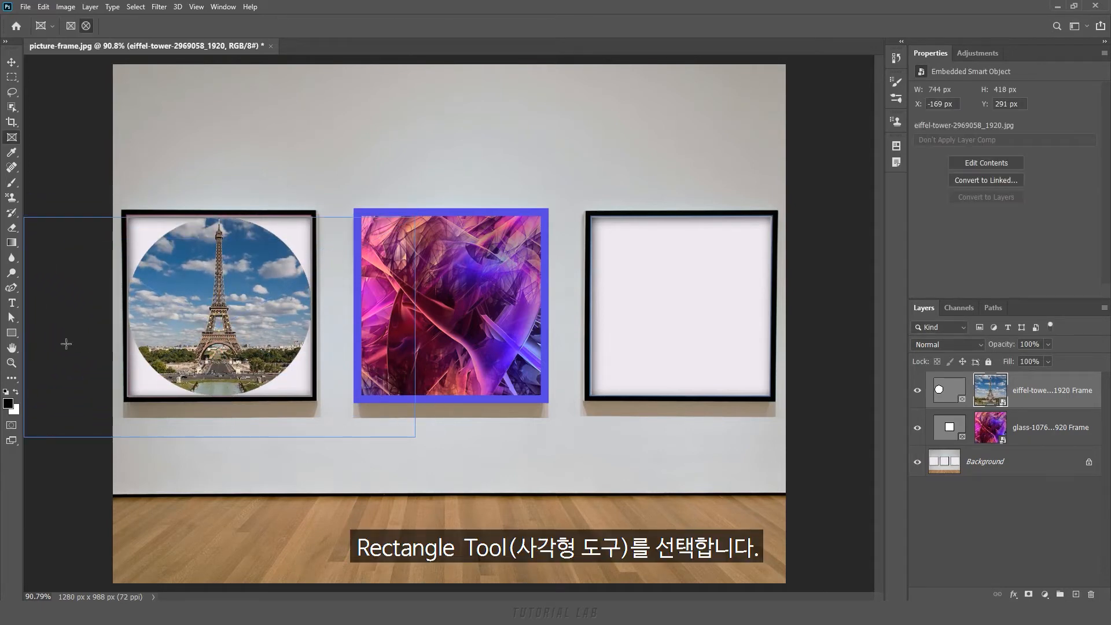
- Draw a black rectangle shape about 346 by 348 px over the right picture's interior and convert it to a frame
click(12, 338)
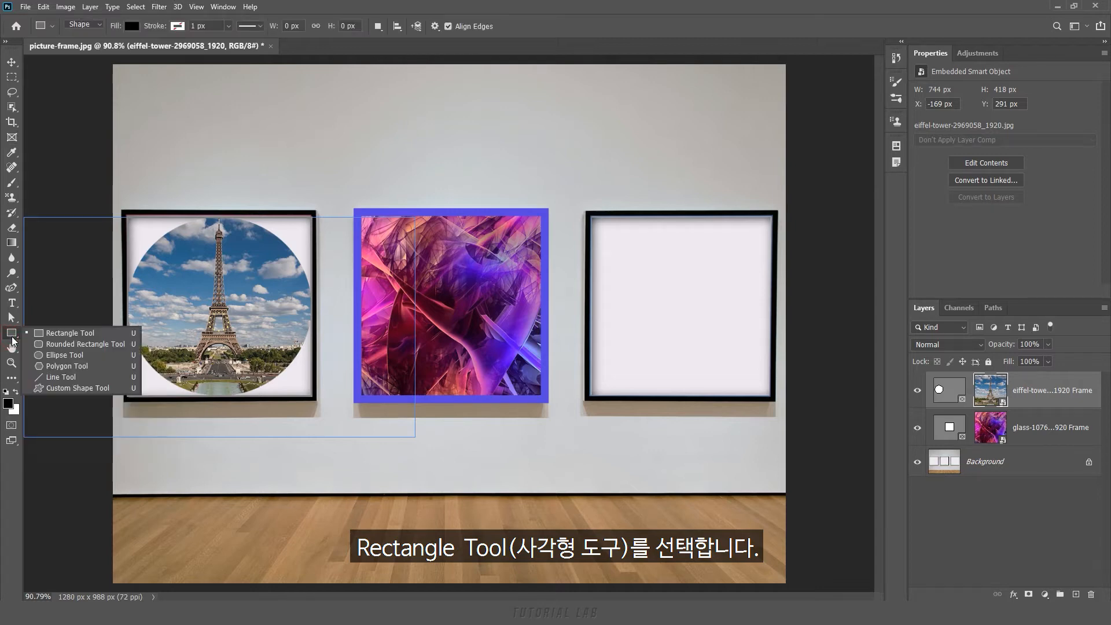
click(63, 332)
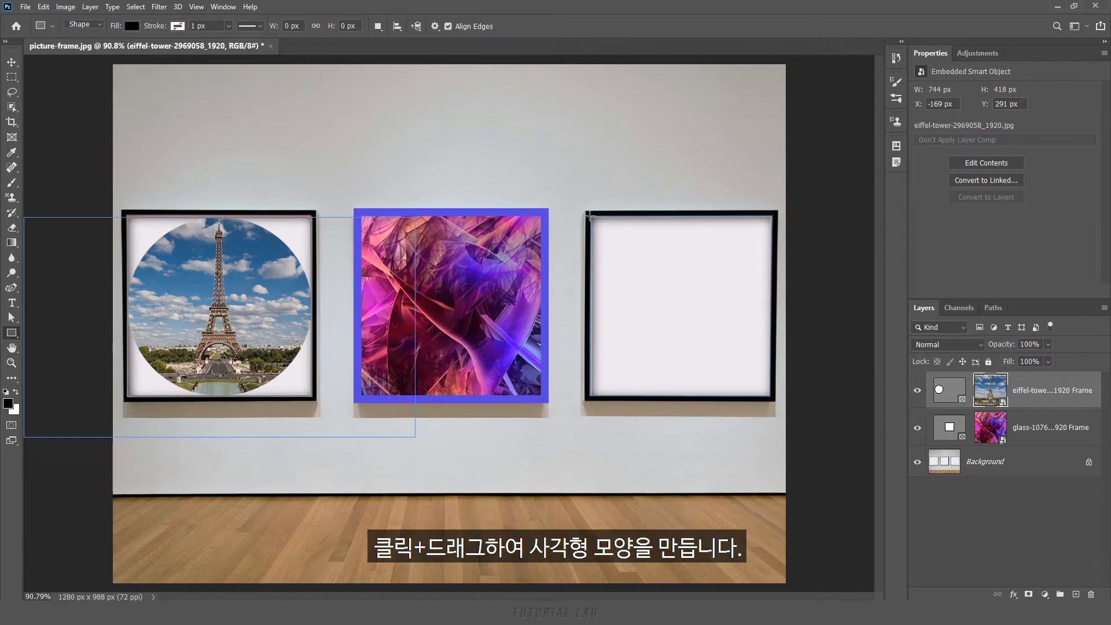
drag(590, 216, 771, 398)
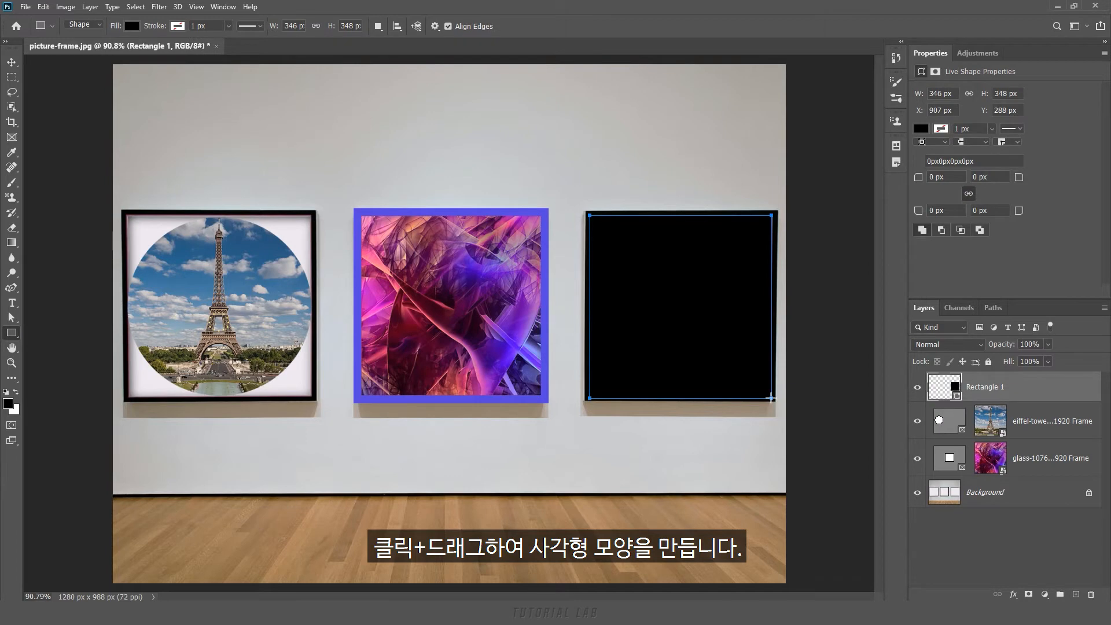
right_click(1054, 394)
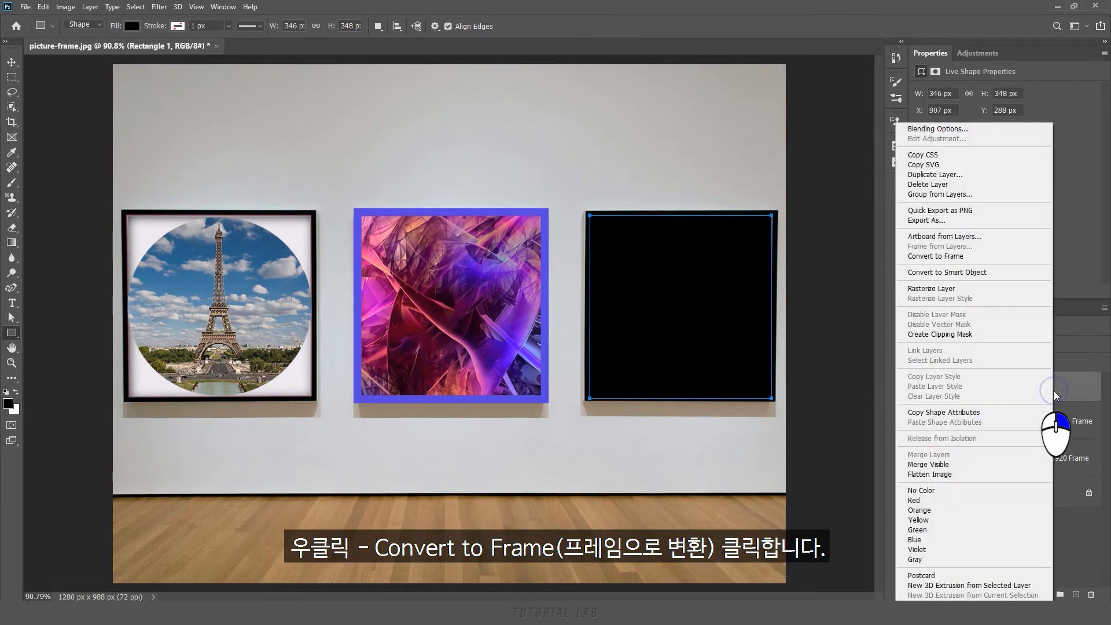
click(1022, 261)
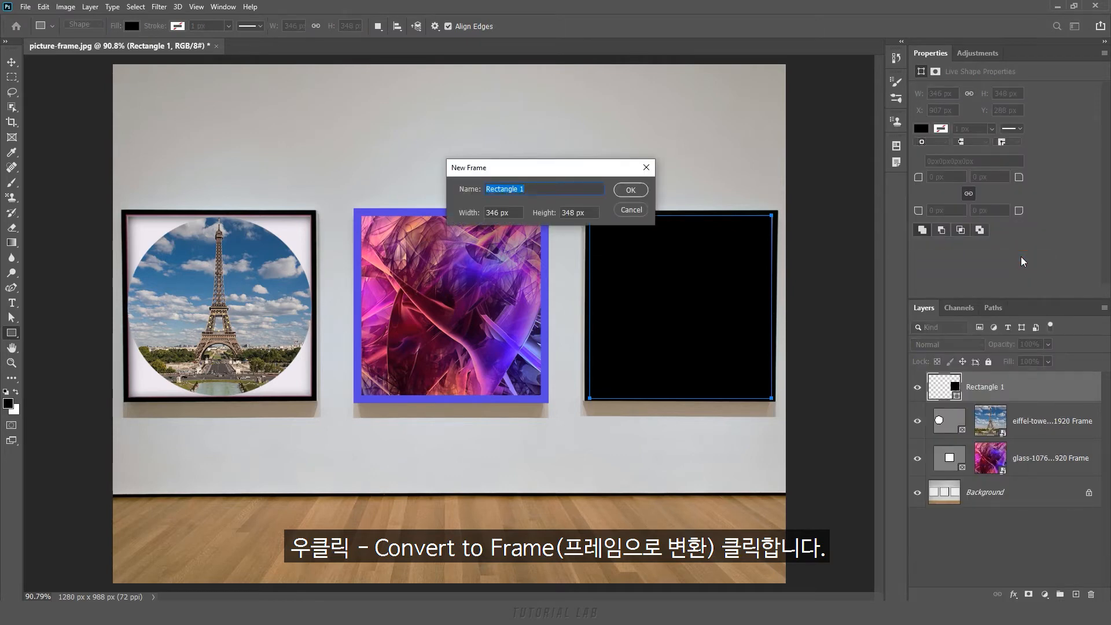
click(619, 191)
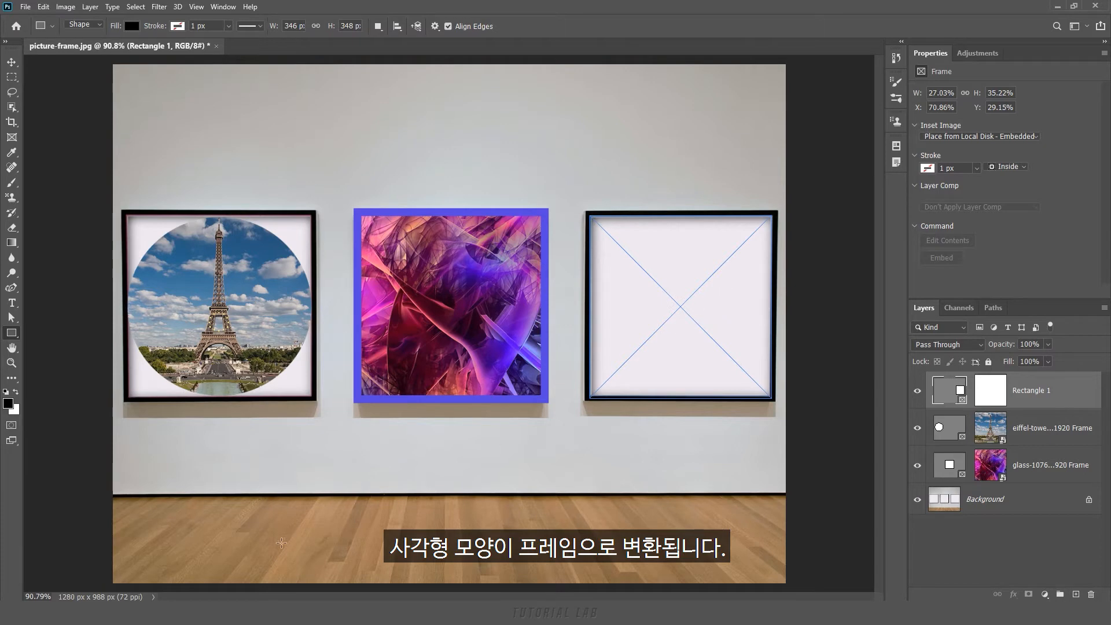
- Place landscape-4266942_1920 from the Image folder in File Explorer into the right rectangular frame
mouse_move(184, 614)
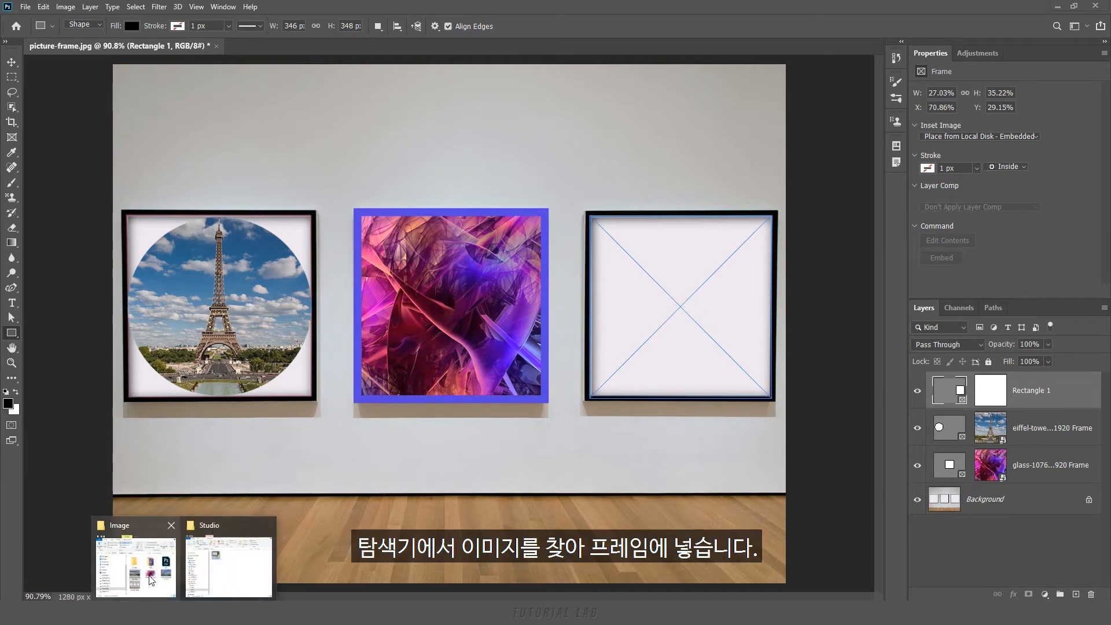
click(150, 576)
drag(598, 320, 682, 326)
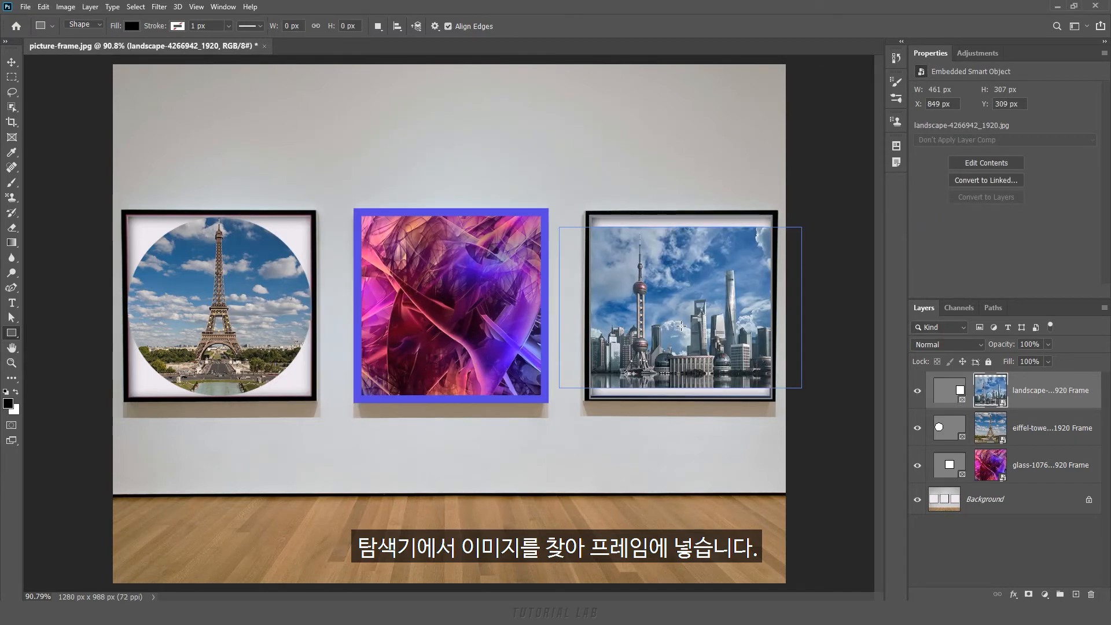
- Enlarge the landscape image to about 660 by 440 px and position it so the tall tower is centred in its frame
key(ctrl+t)
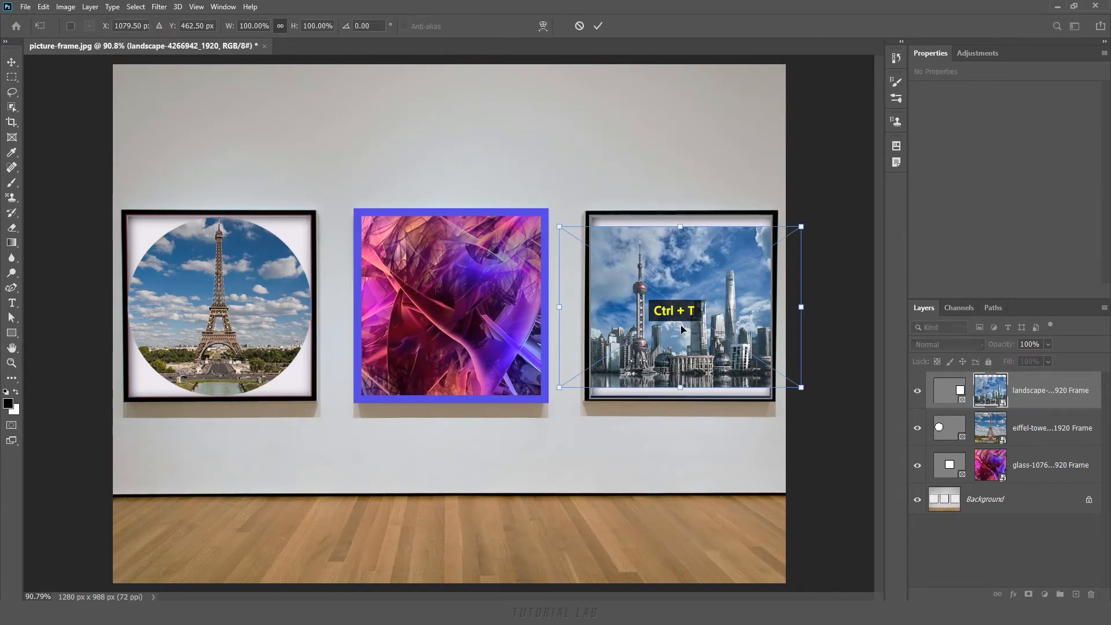
drag(809, 390, 916, 462)
drag(678, 354, 746, 338)
drag(524, 442, 573, 409)
drag(707, 350, 680, 368)
drag(544, 427, 606, 387)
drag(715, 337, 674, 359)
double_click(674, 359)
key(u)
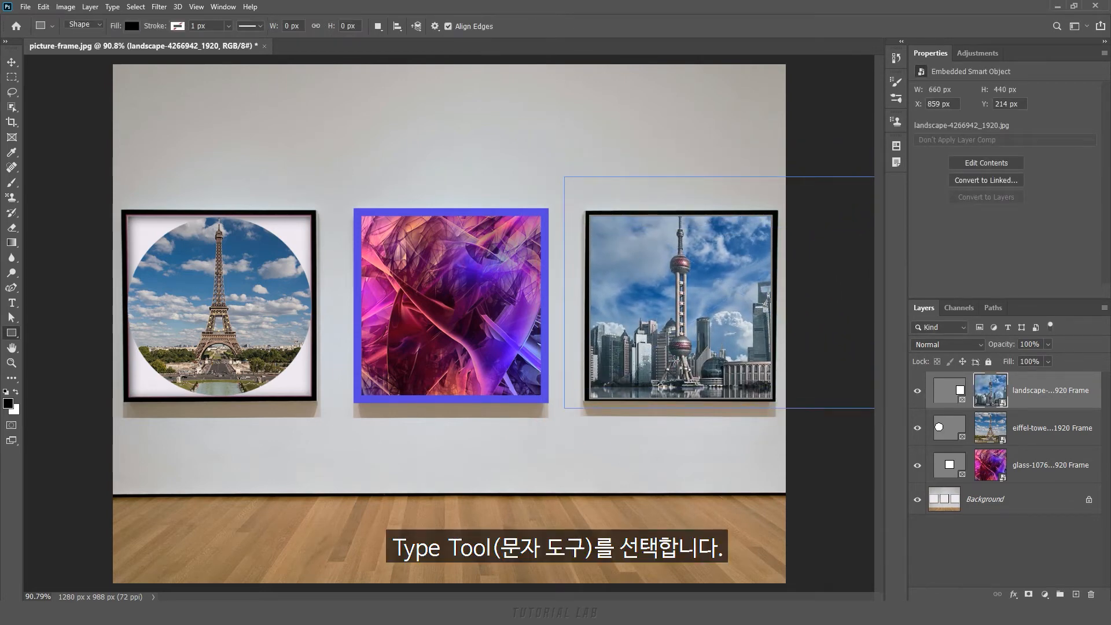
- Add a centred 150 pt "Lorem Ipsum" text line on the wall above the pictures
click(12, 305)
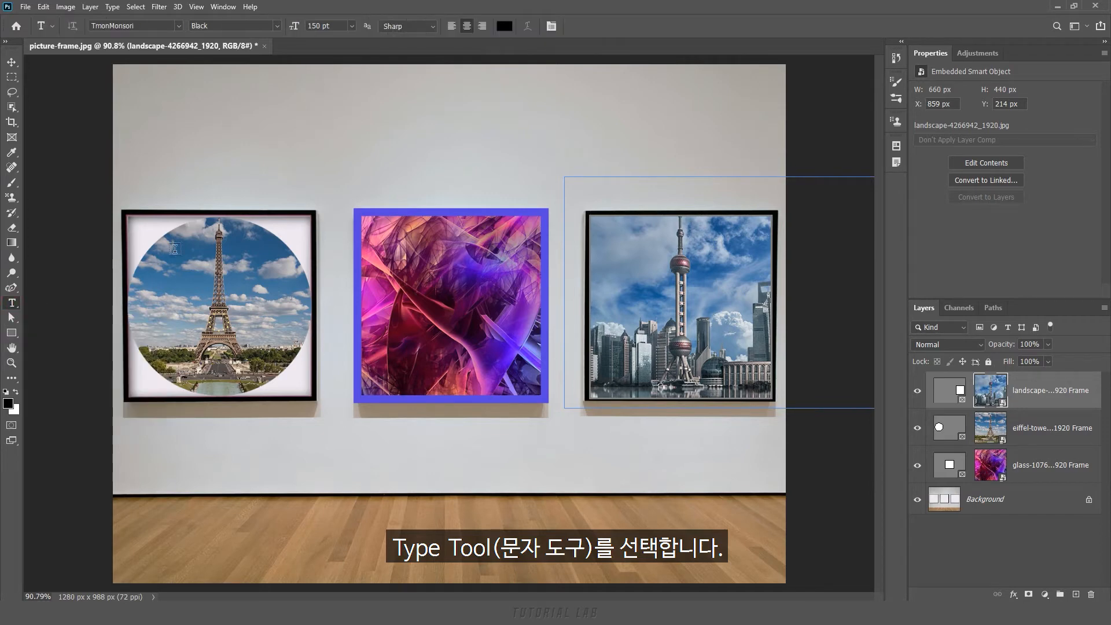
click(441, 144)
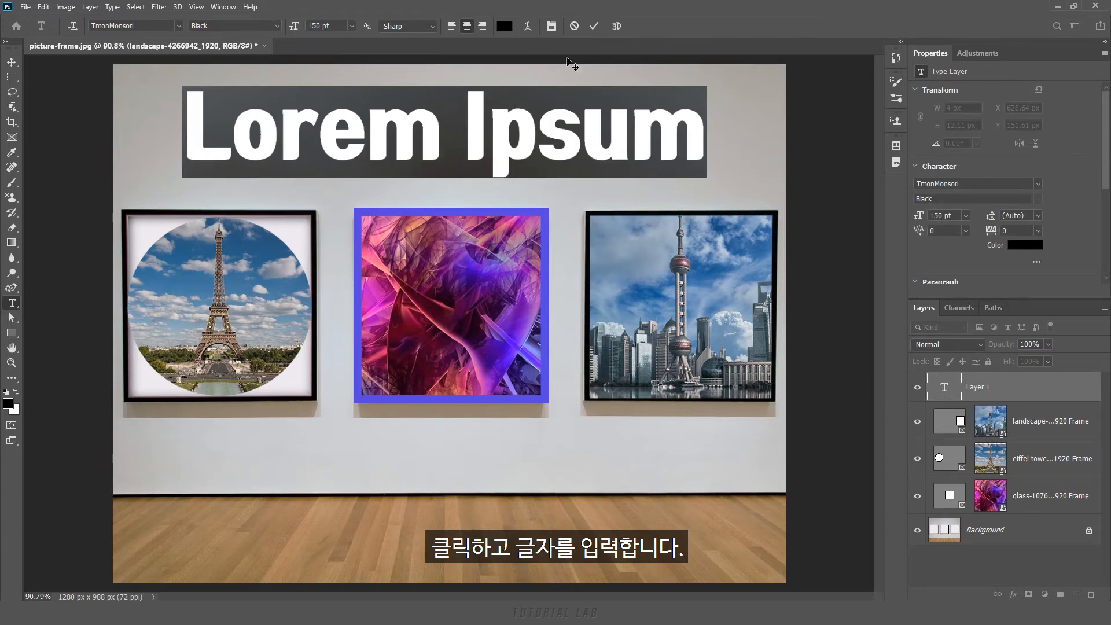
click(594, 26)
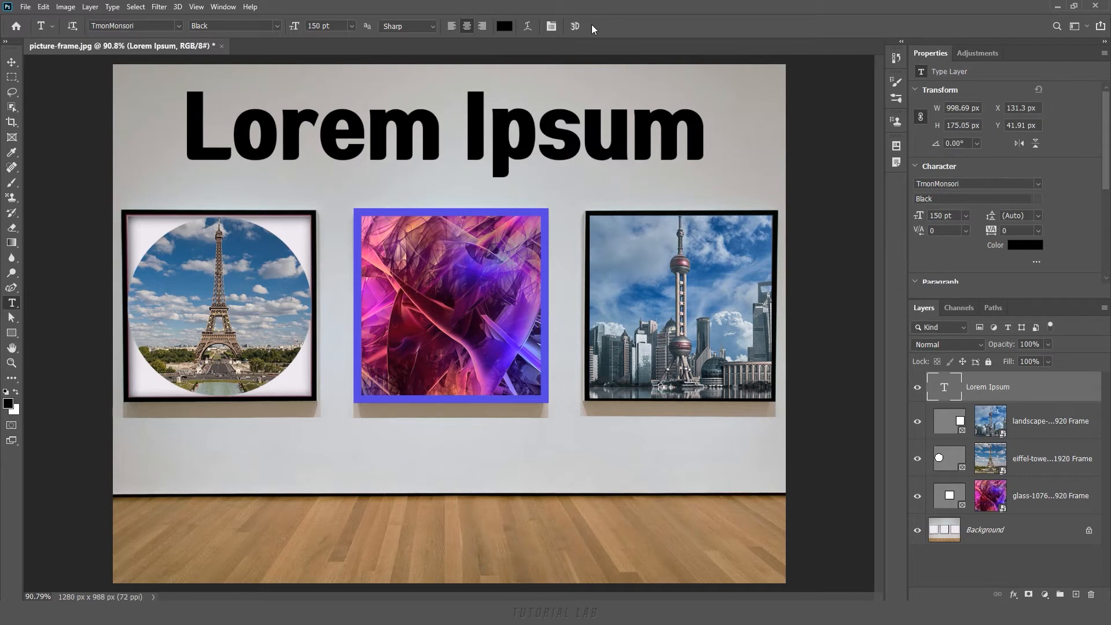
- Convert the Lorem Ipsum text to a frame and fill it with glass-1076855_1920 from the Image folder
right_click(1033, 391)
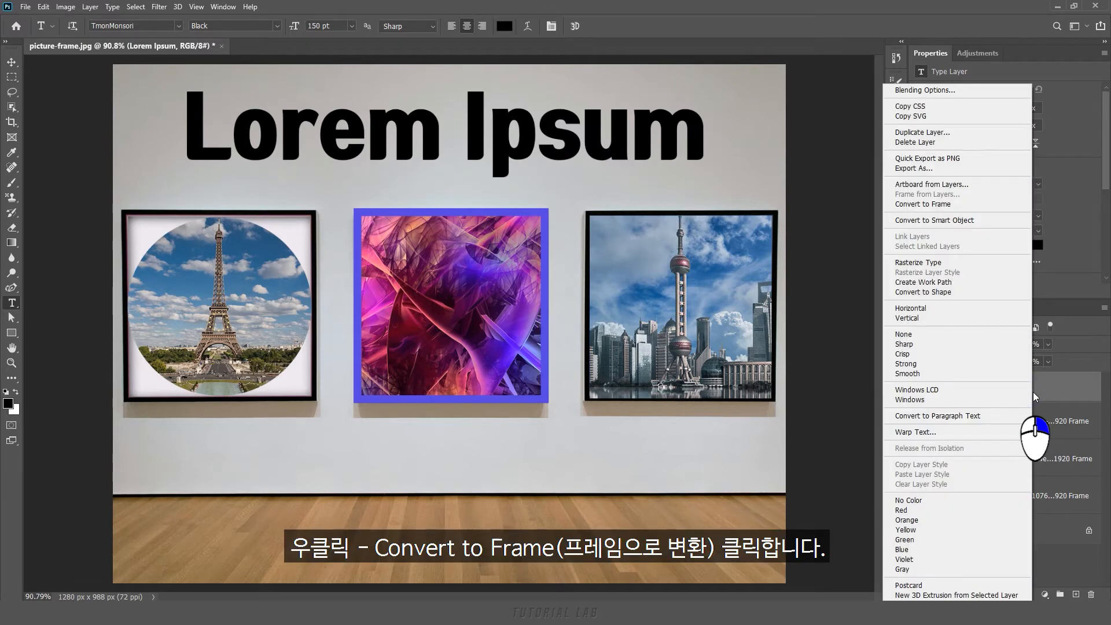
click(989, 204)
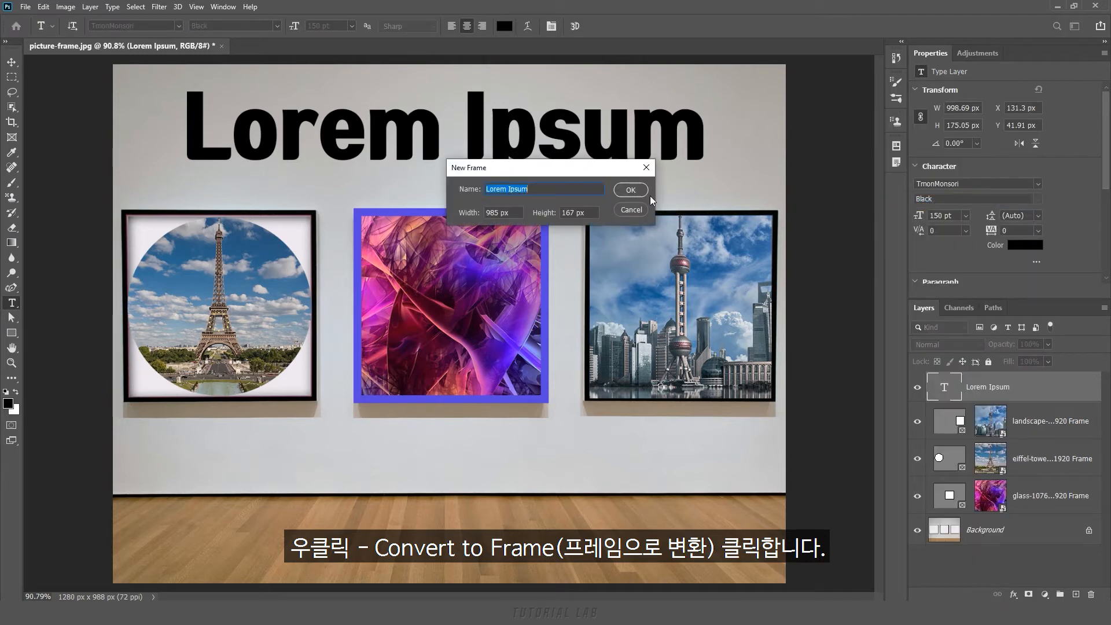
click(625, 190)
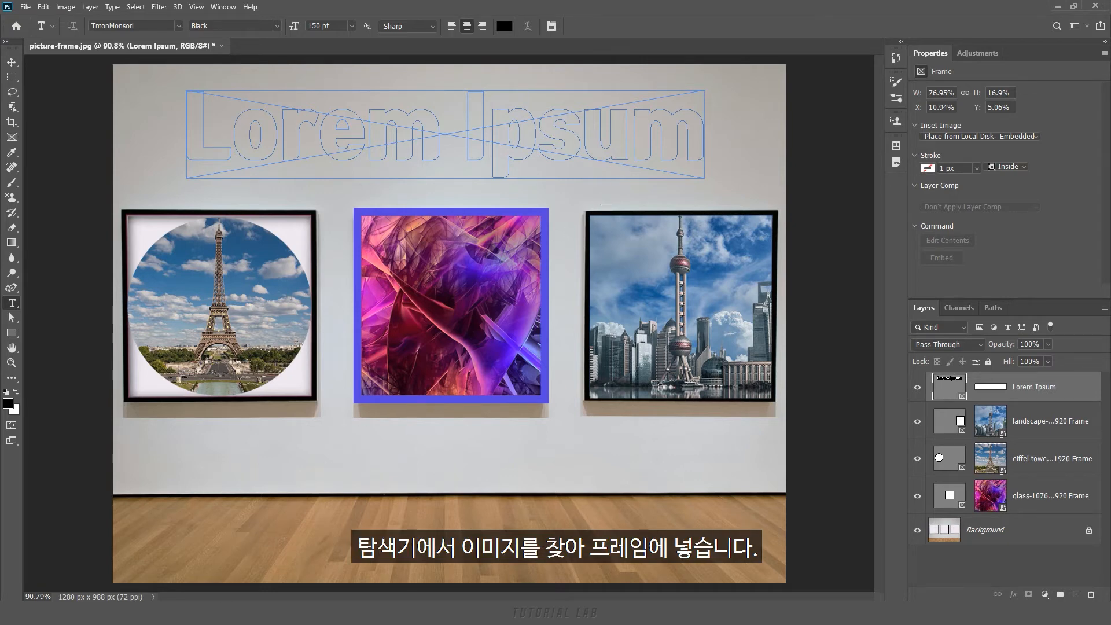
click(169, 585)
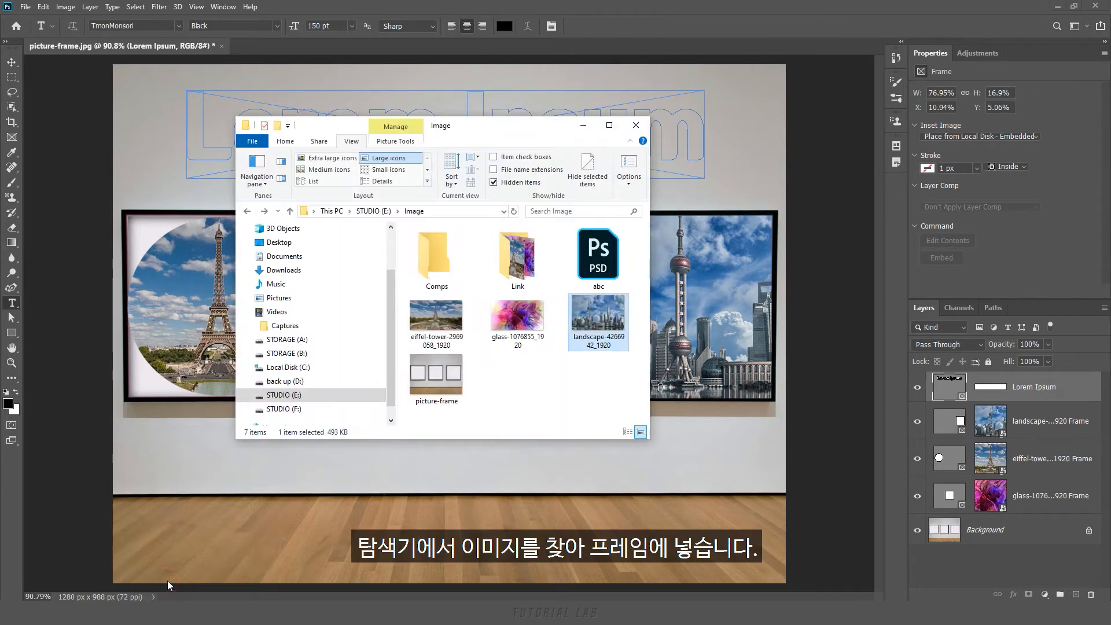
drag(524, 324, 675, 161)
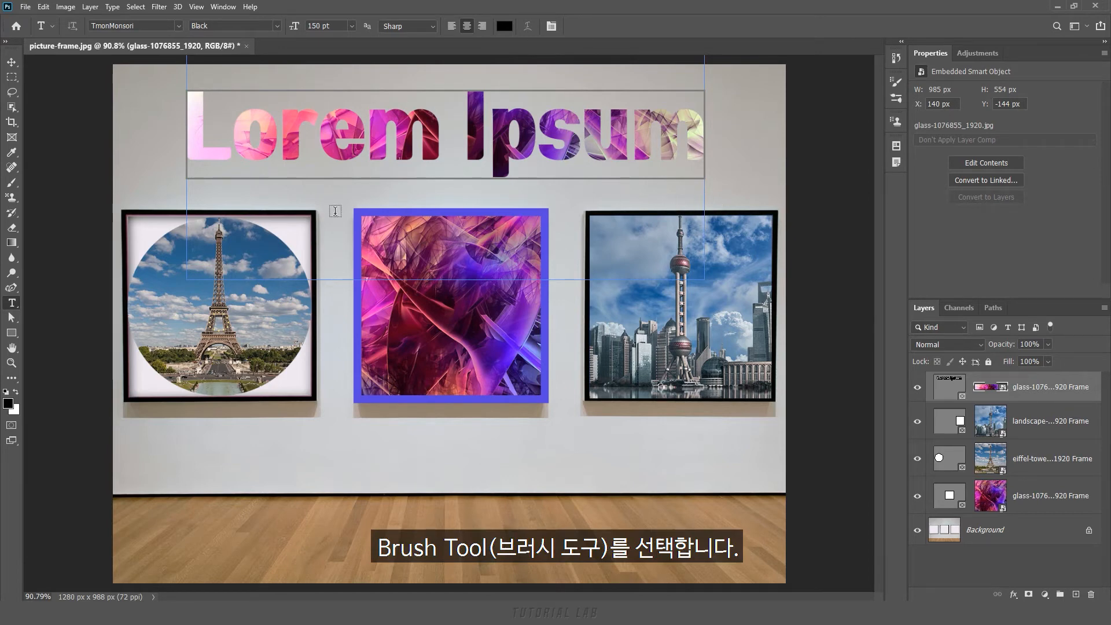
- Paint a black zigzag brush scribble on a new layer below the middle picture
click(12, 182)
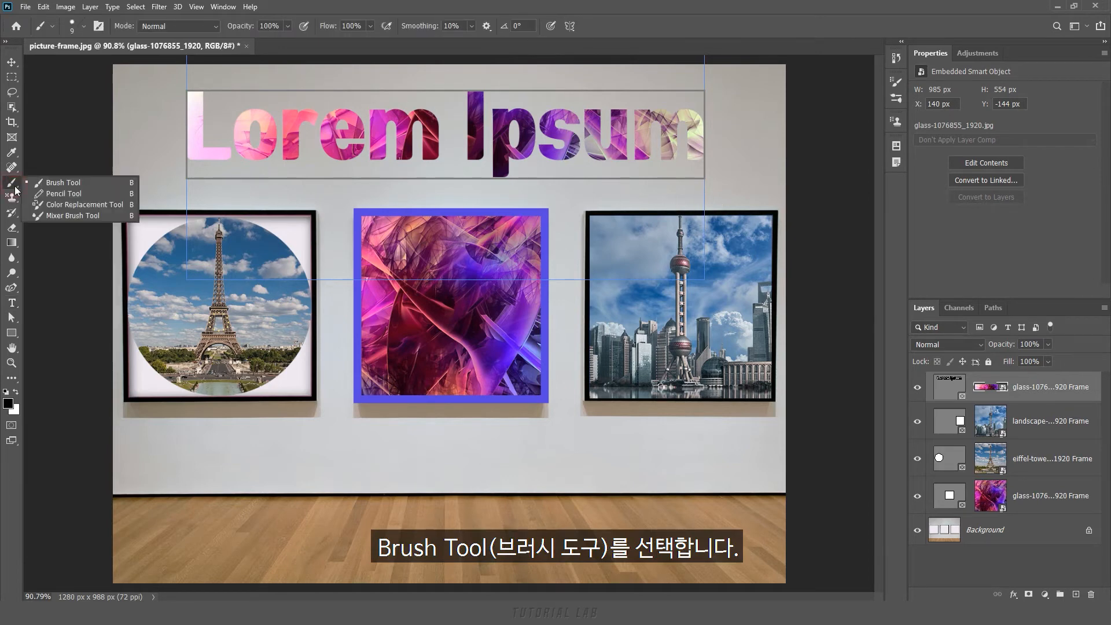
click(58, 182)
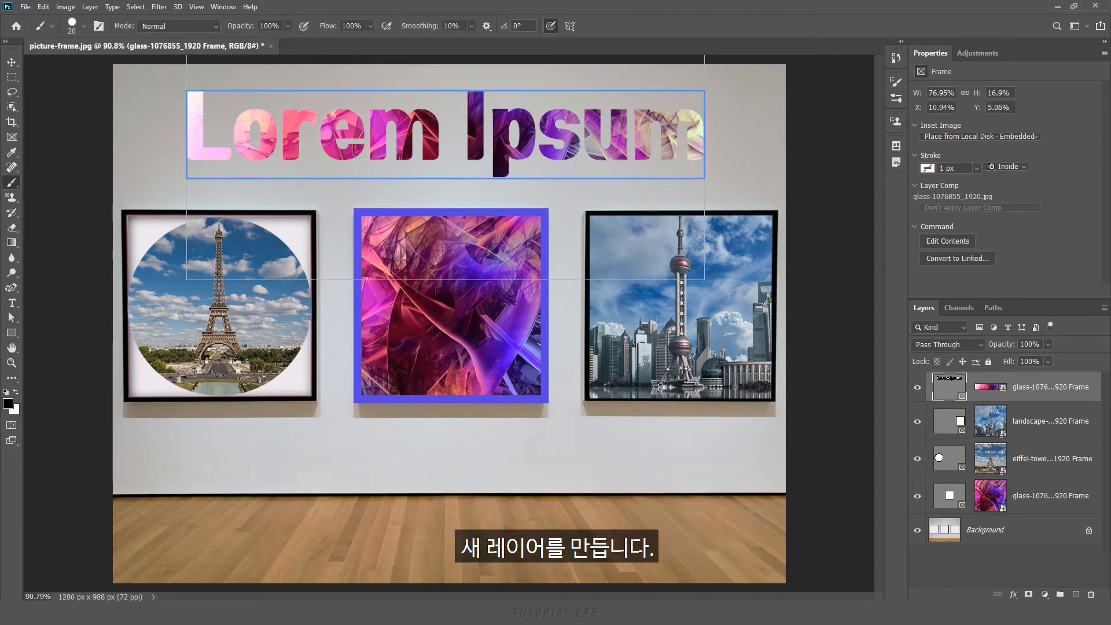
click(1075, 594)
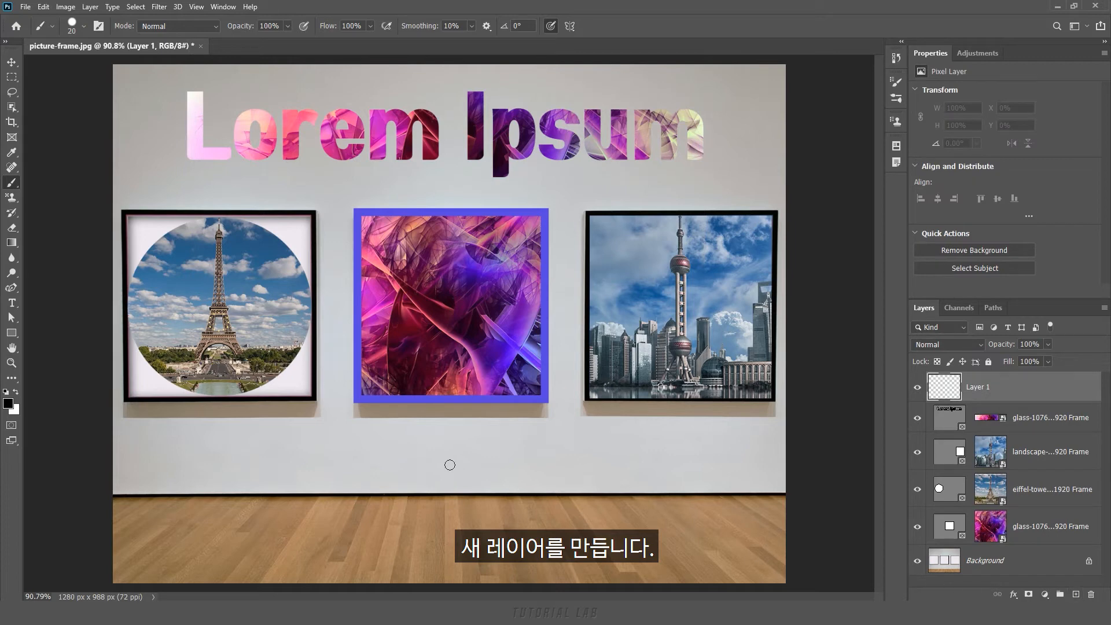
mouse_move(375, 450)
mouse_down()
mouse_move(424, 424)
mouse_move(419, 459)
mouse_move(438, 478)
mouse_move(506, 439)
mouse_move(549, 473)
mouse_up()
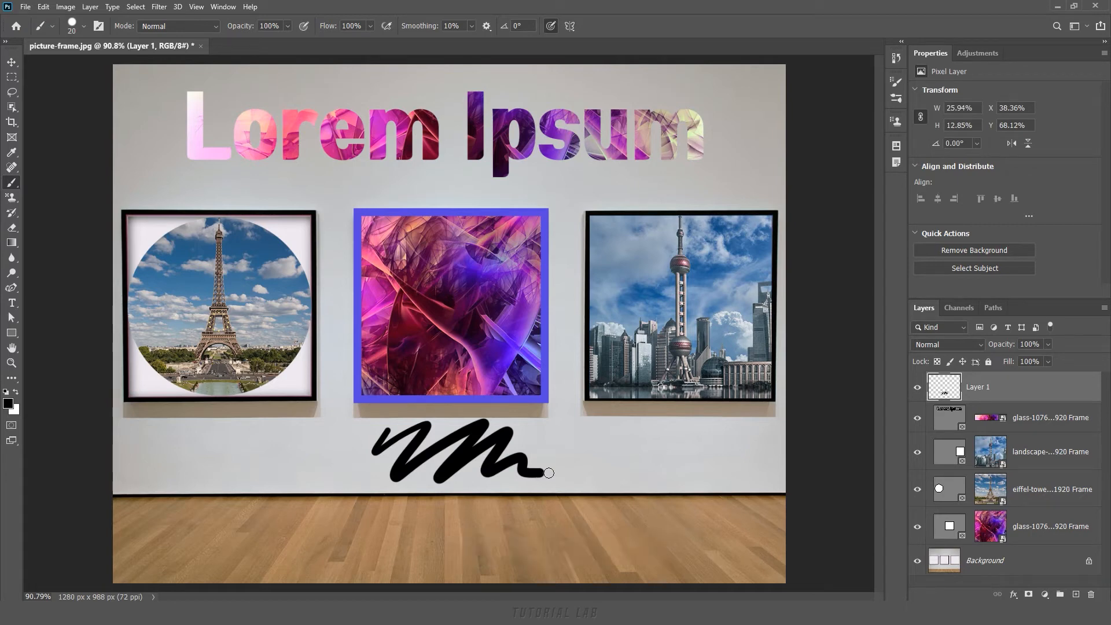
- Create a frame from the scribble's layer, keeping the suggested name and size
right_click(1018, 388)
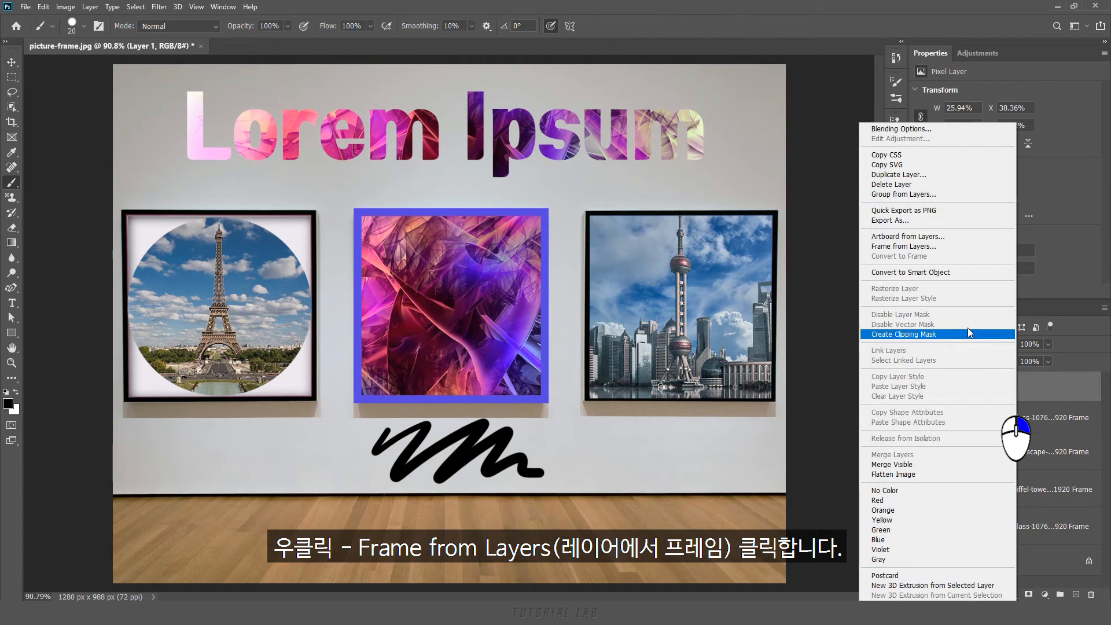
click(905, 250)
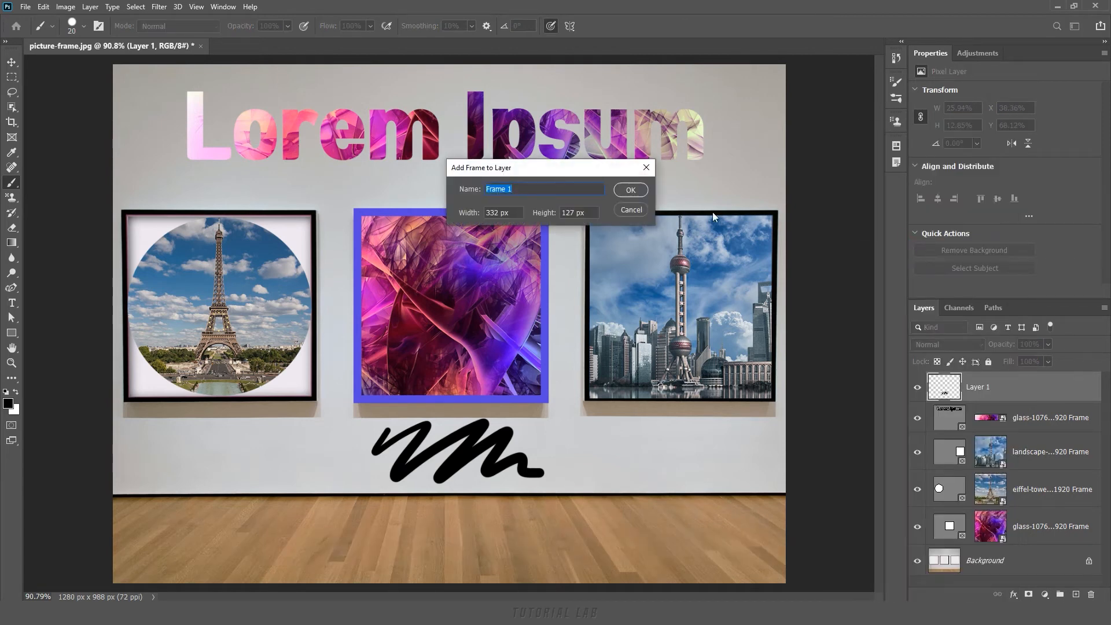
click(631, 191)
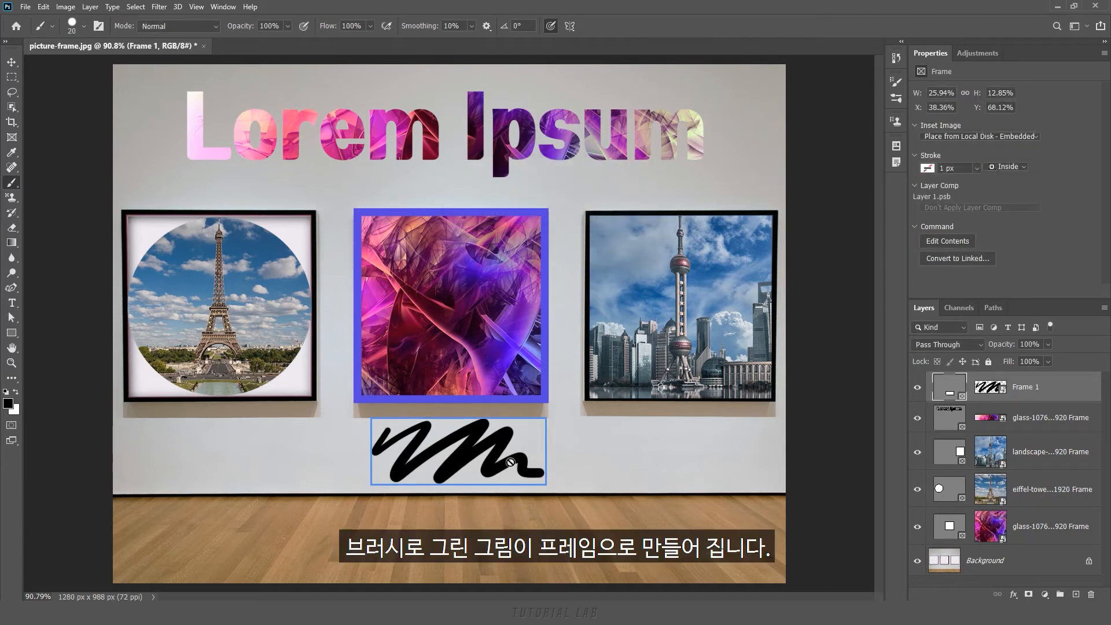
- Move the scribble's frame slightly left, then scale its content to about 301 by 114 px and reposition it inside
click(11, 138)
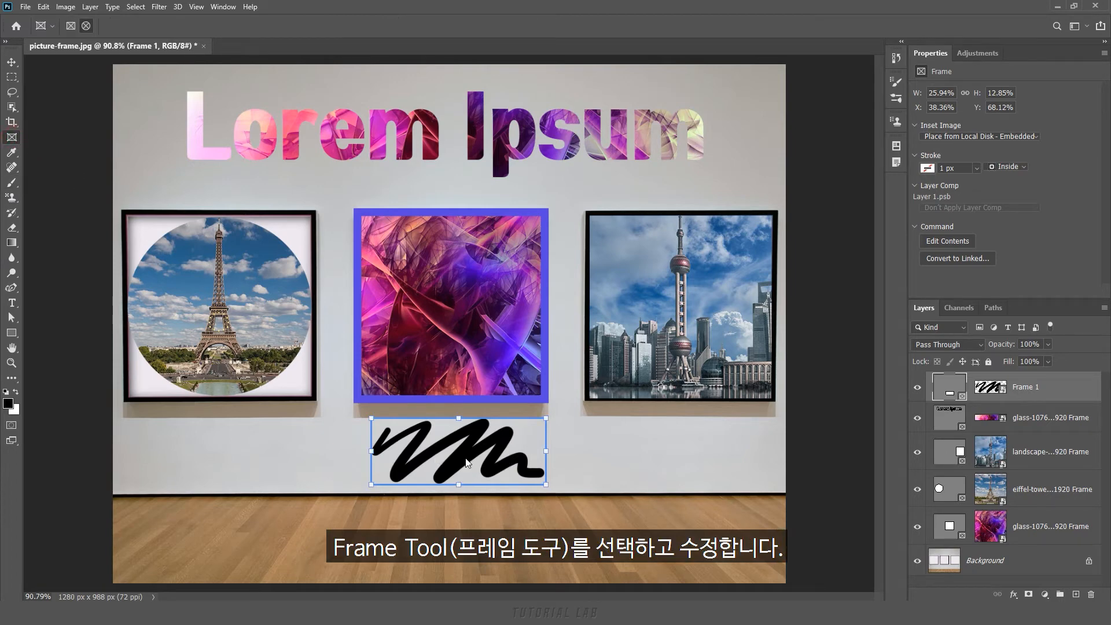
mouse_move(470, 455)
mouse_down()
mouse_move(438, 451)
mouse_move(459, 468)
mouse_move(452, 463)
mouse_up()
key(ctrl+t)
drag(565, 495, 498, 468)
drag(454, 442, 486, 461)
key(Return)
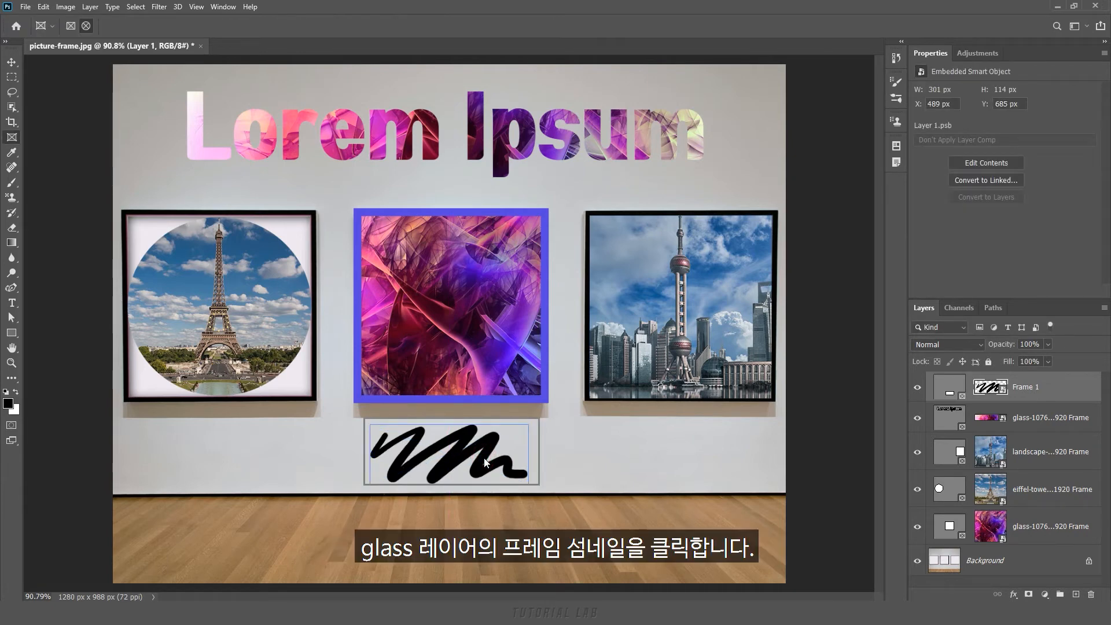
- Select the middle picture's glass frame, then open abc.psd from the Image folder as a separate document
click(948, 530)
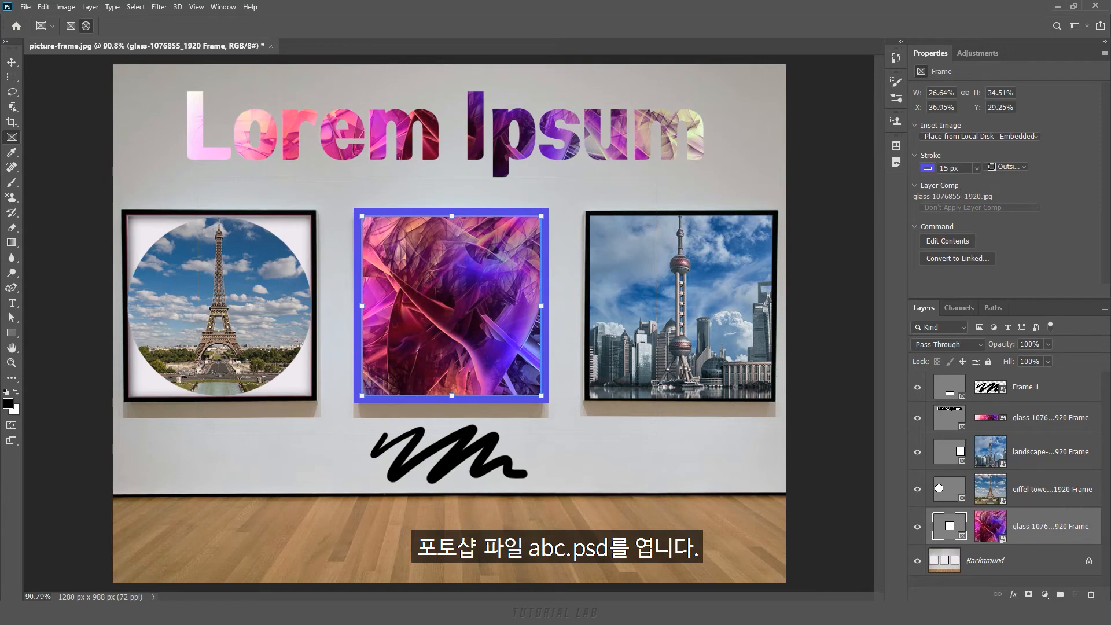
mouse_move(184, 613)
click(151, 581)
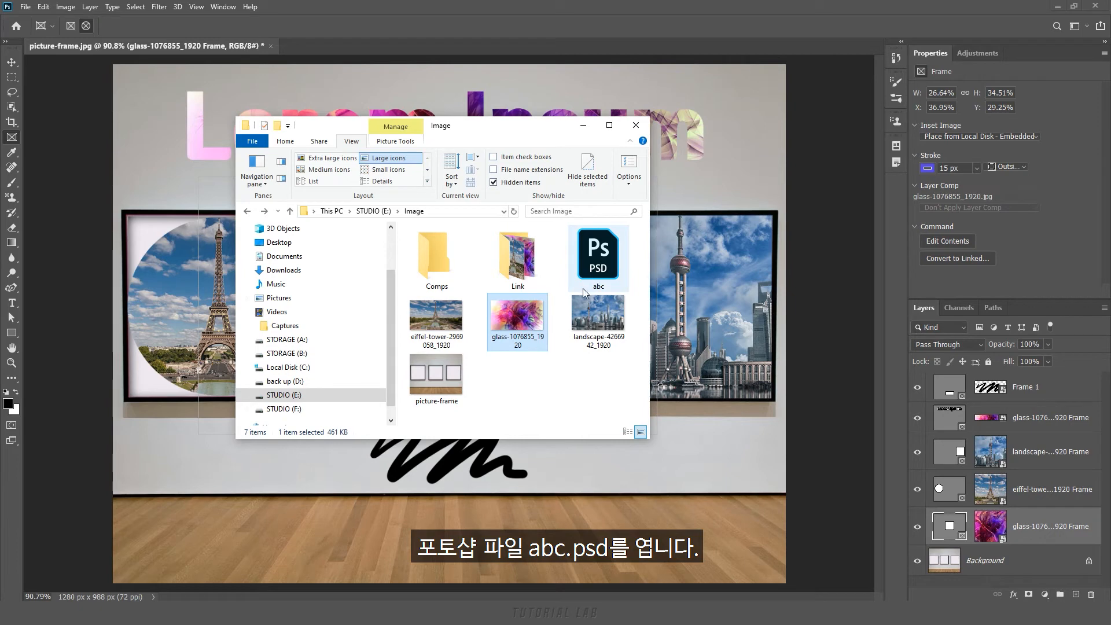
drag(589, 291, 324, 47)
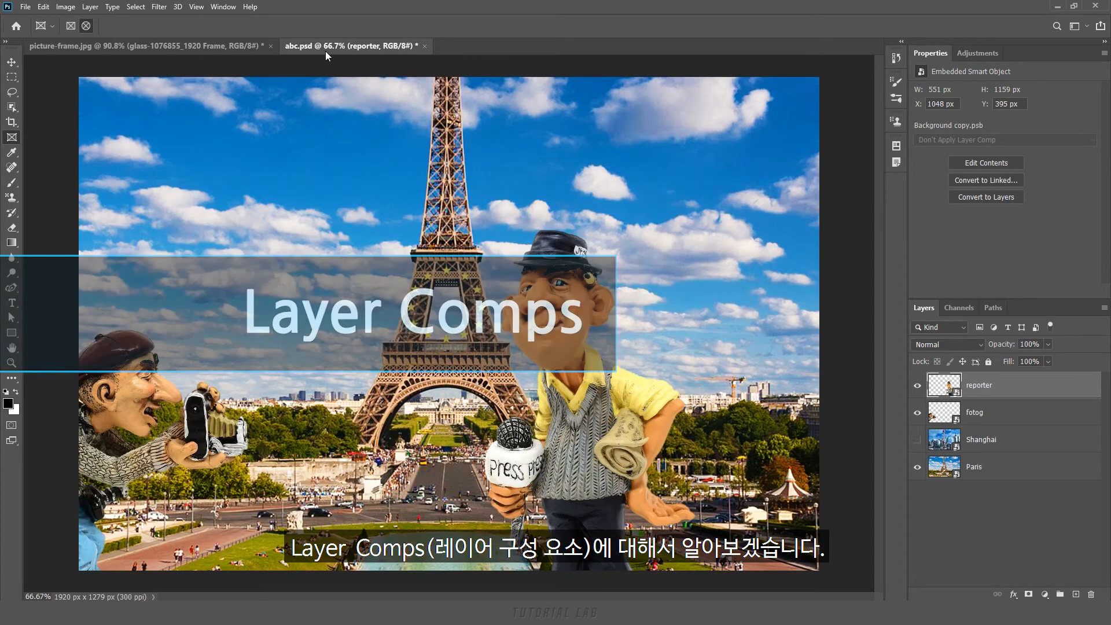
- Create a layer comp named Version_1 with the comment Memo1, keeping all layer attributes included
click(222, 6)
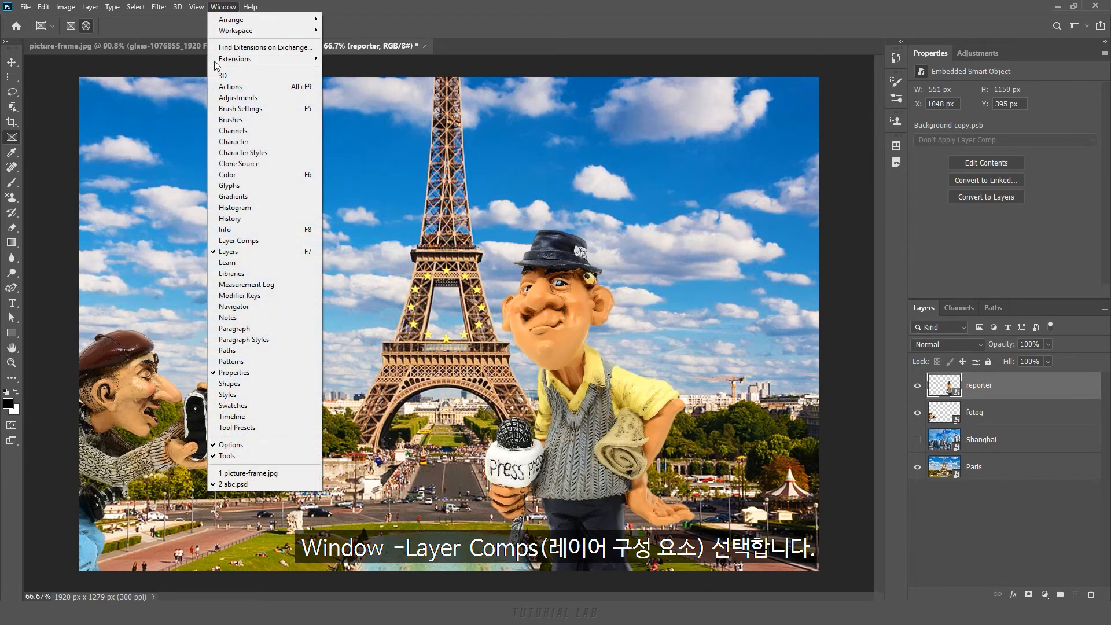
click(261, 242)
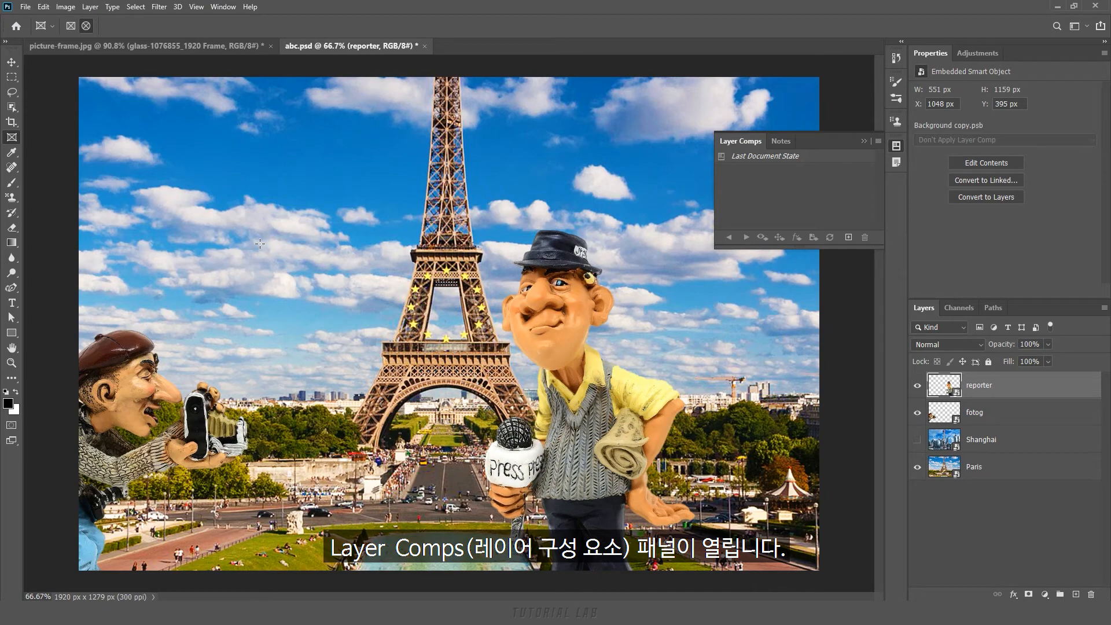
click(849, 237)
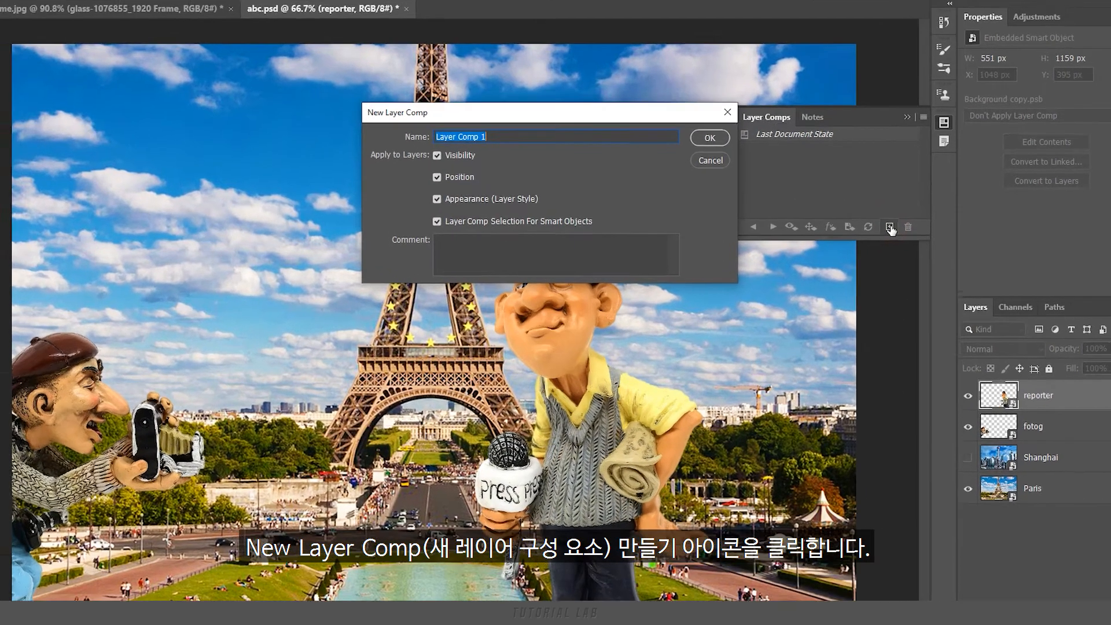
text(Version_1)
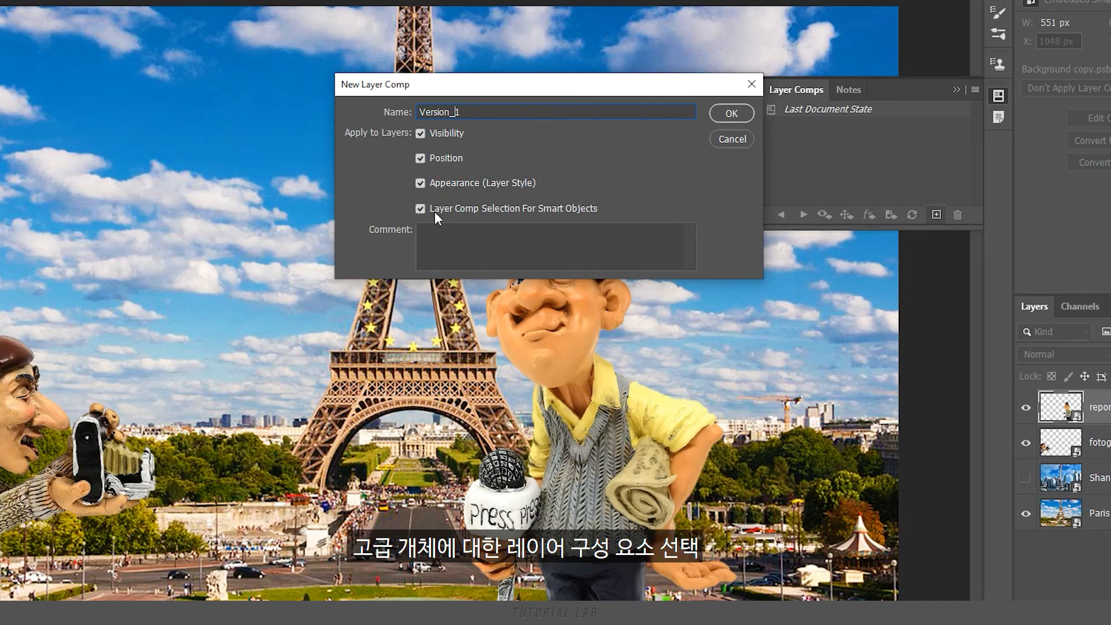
click(432, 233)
text(Memo1)
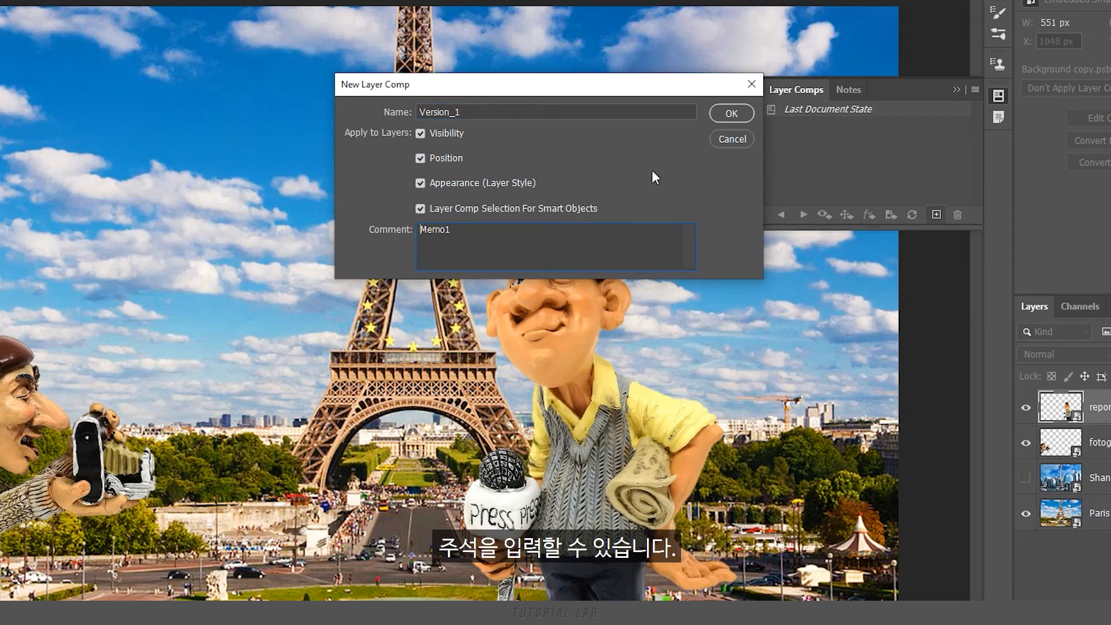
click(731, 114)
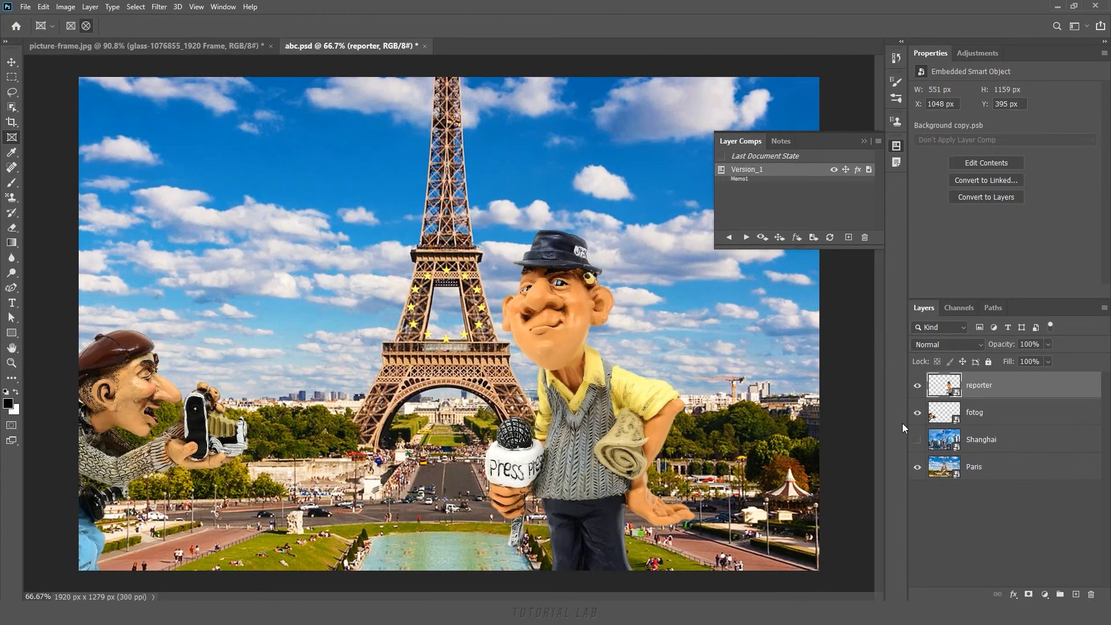
- Swap the background from the Paris layer to Shanghai and record it as layer comp Version_2 with the comment Memo2
click(917, 467)
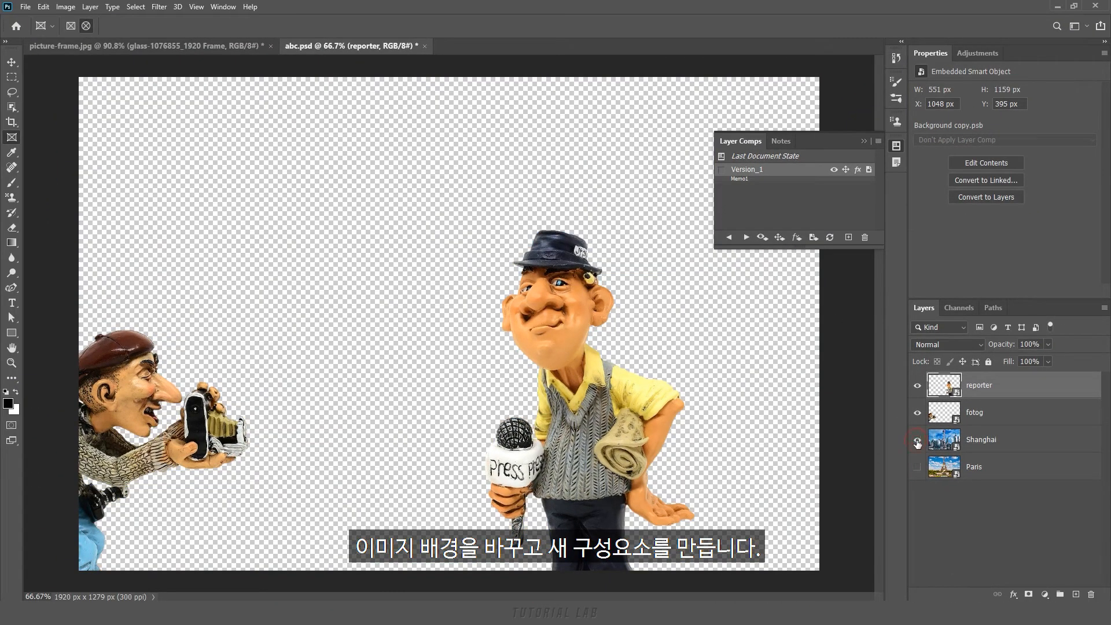
click(918, 441)
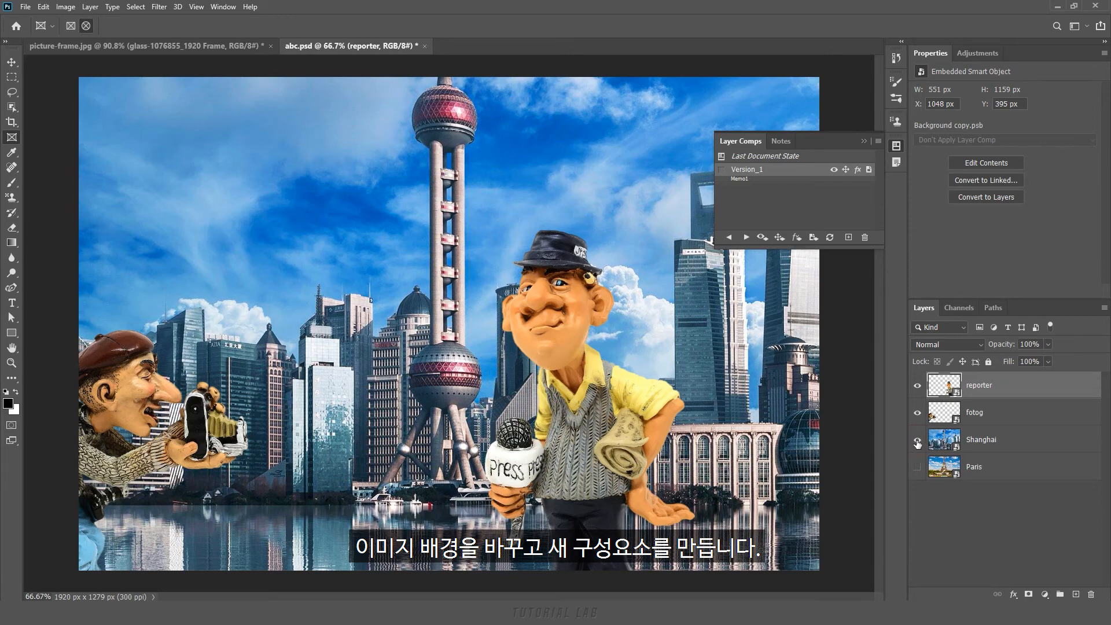
click(848, 237)
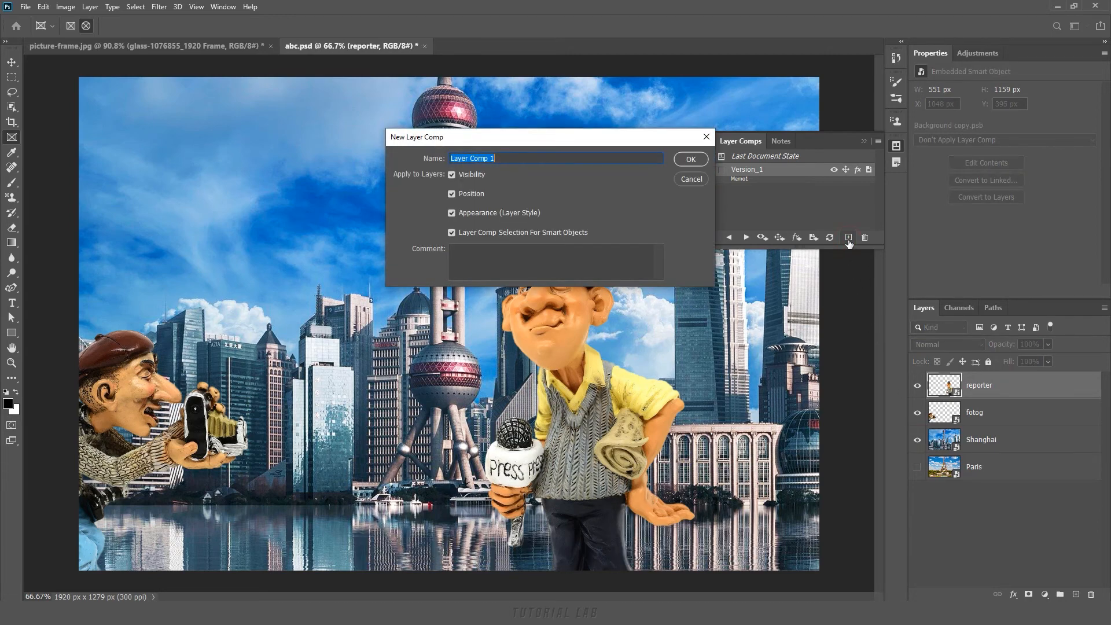
text(Version_2)
text(Memo2)
click(691, 161)
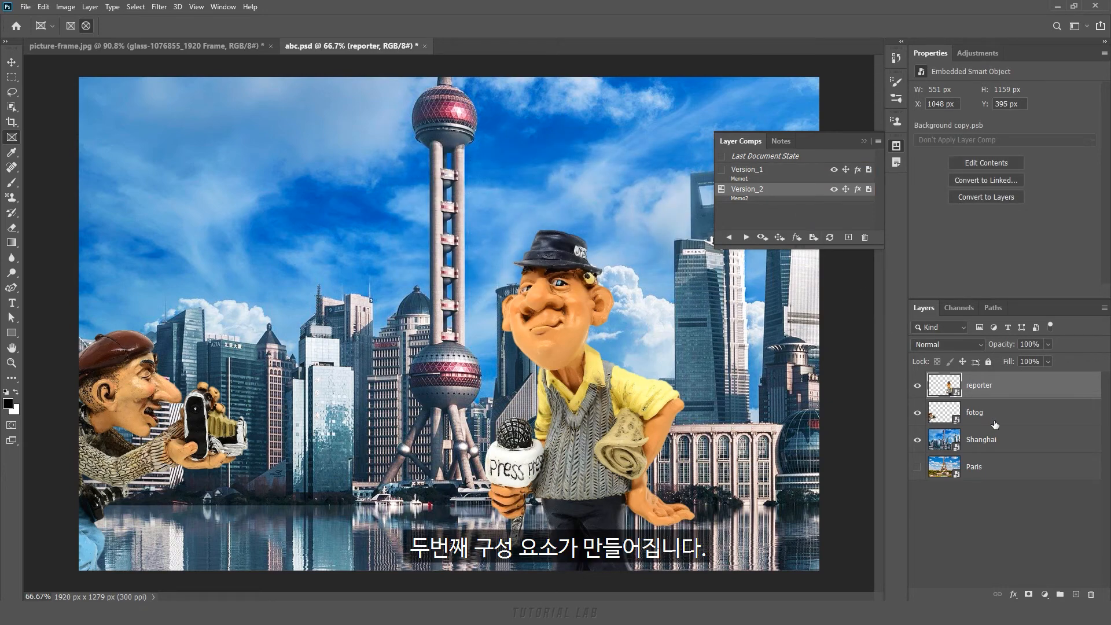
- Move the fotog layer's photographer horizontally toward the reporter, to about X 290 px
click(1009, 420)
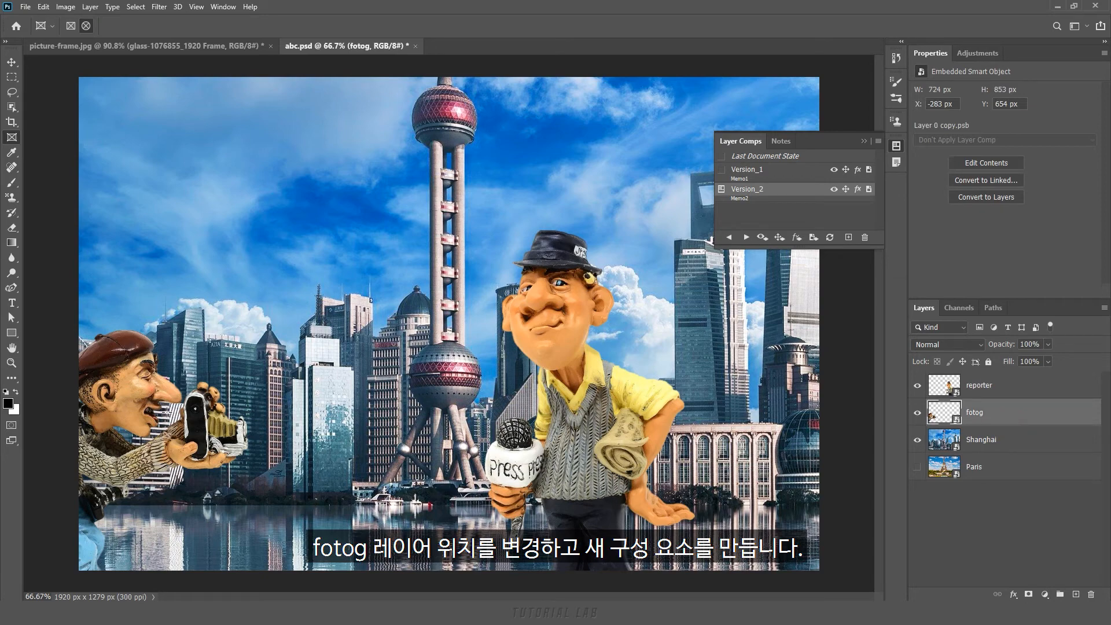
key(v)
drag(142, 413, 364, 430)
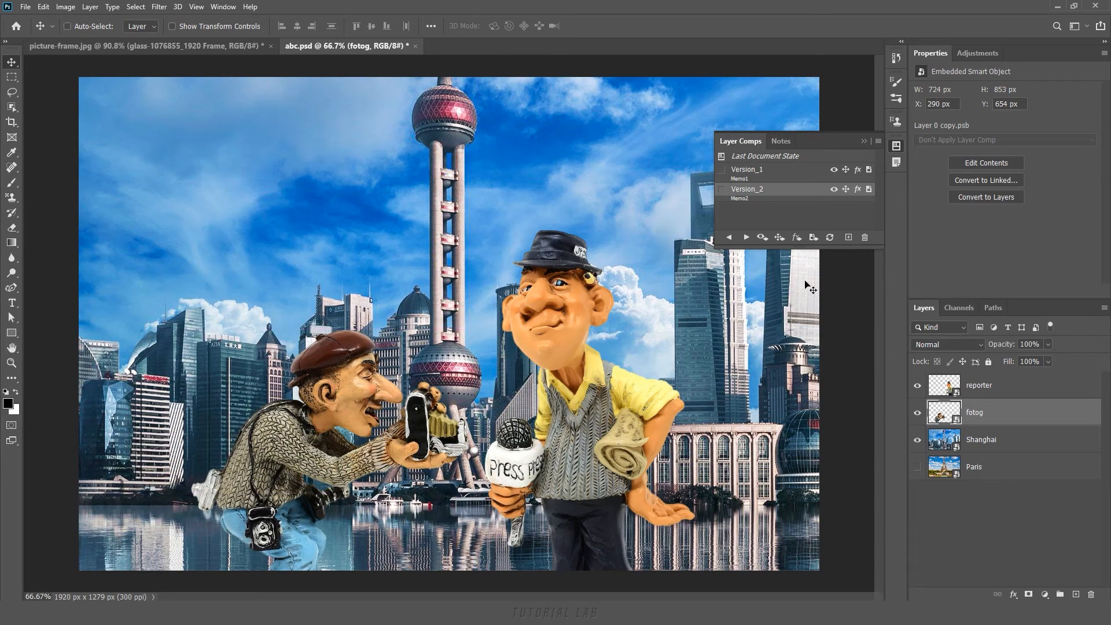
- Record the new photographer position as layer comp Version_3 with the comment Memo3
click(847, 238)
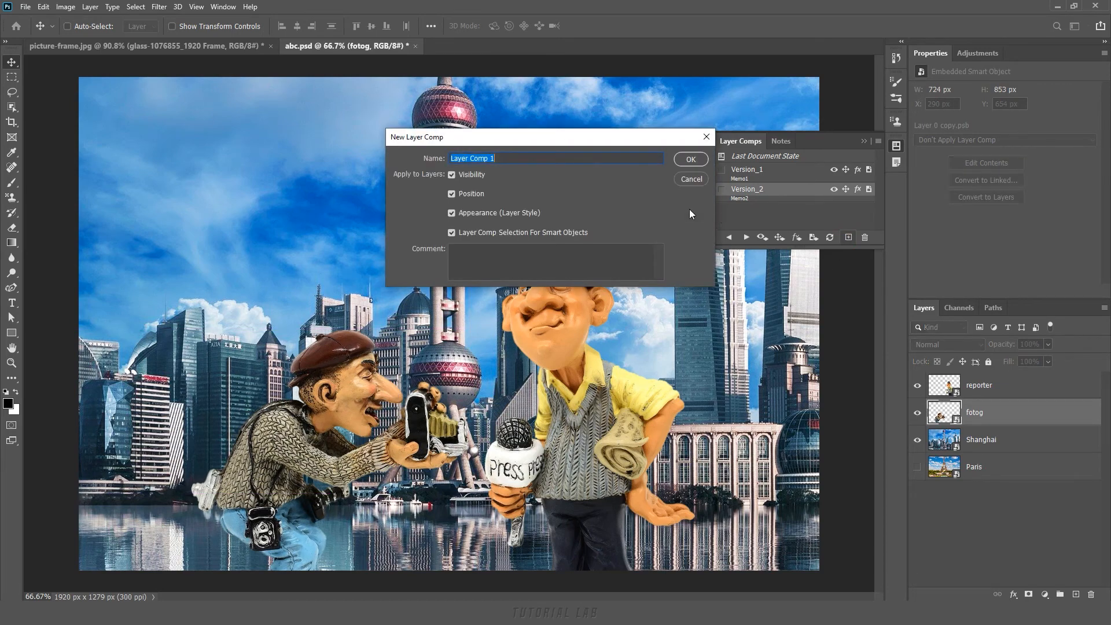
text(Version_3)
click(479, 259)
text(Memo3)
click(688, 158)
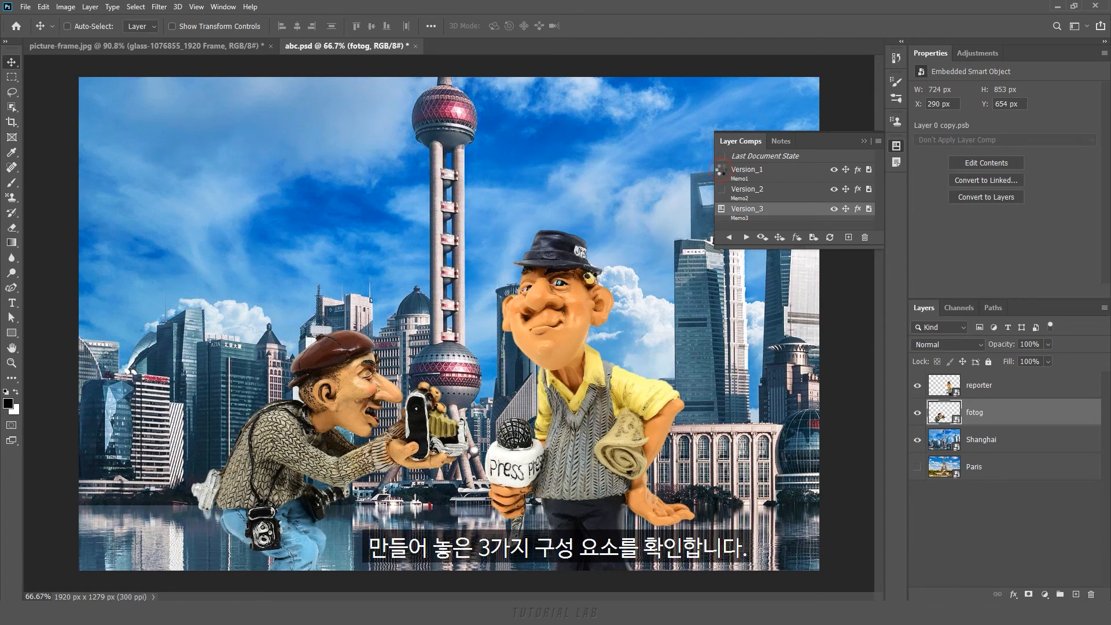
- Preview layer comps Version_1, Version_2 and Version_3 in turn, then return to Version_1
click(722, 170)
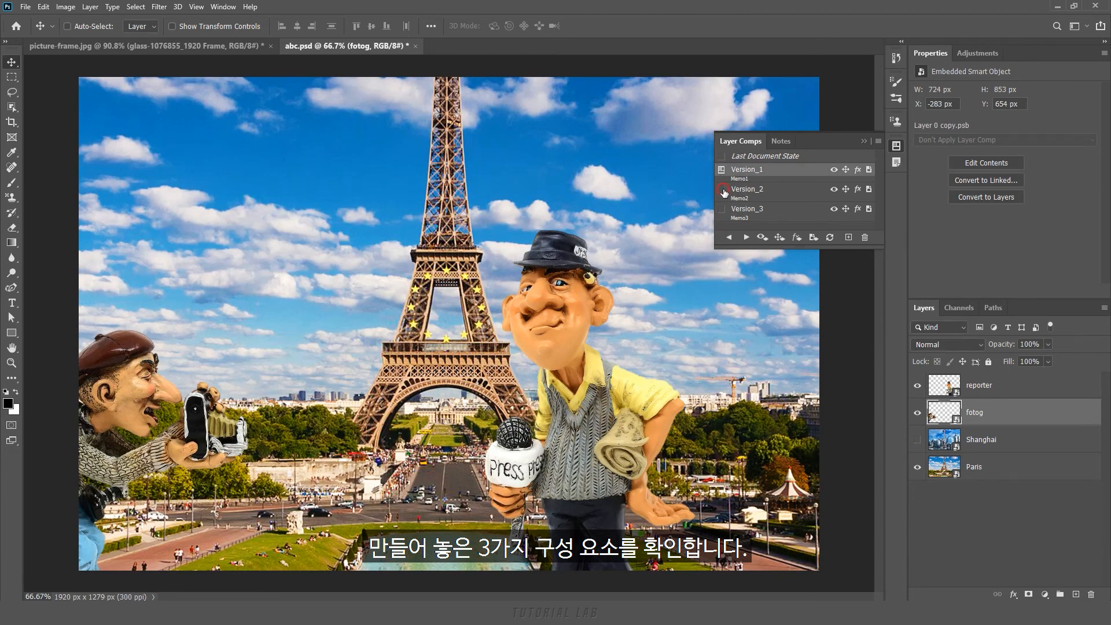
click(722, 190)
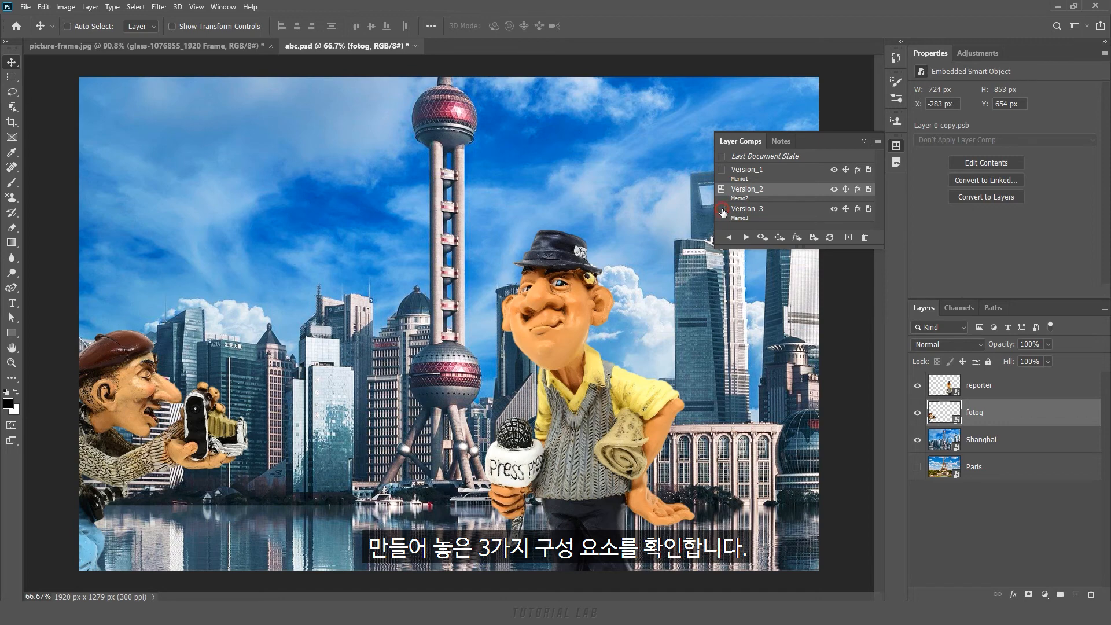
click(722, 209)
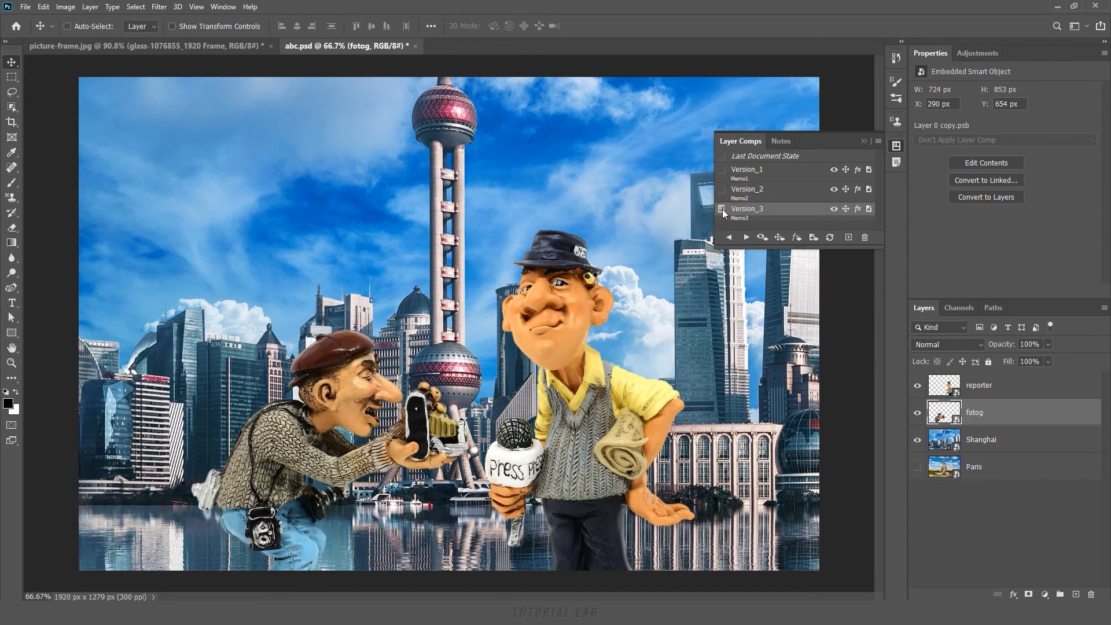
click(722, 170)
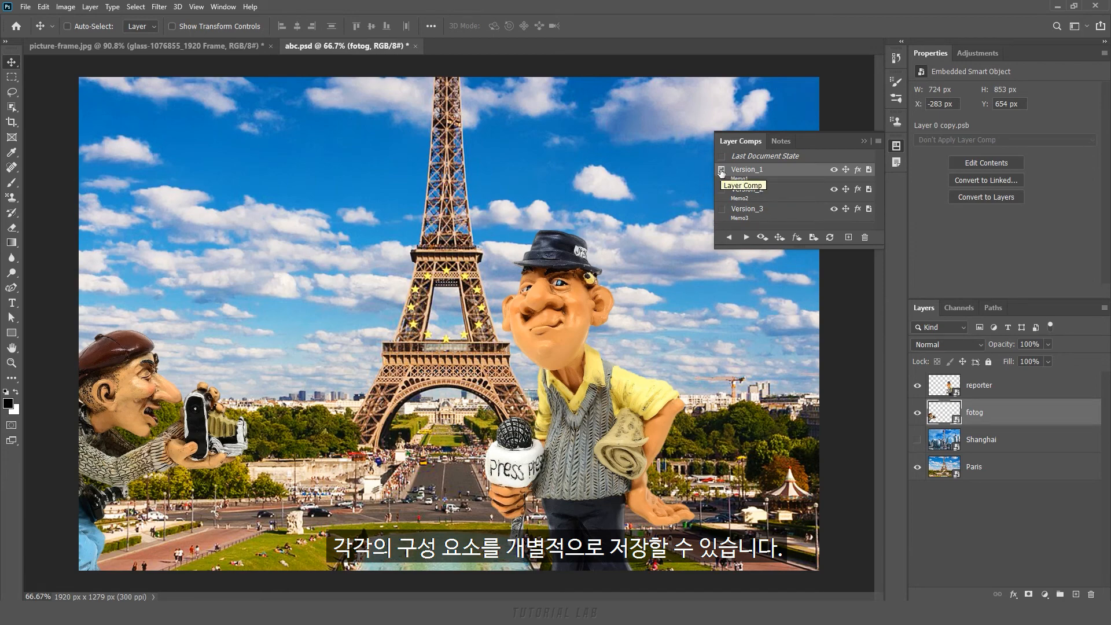
- Export all layer comps to the Image folder's Comps subfolder as JPEG files with prefix abc, index and quality 8
click(22, 8)
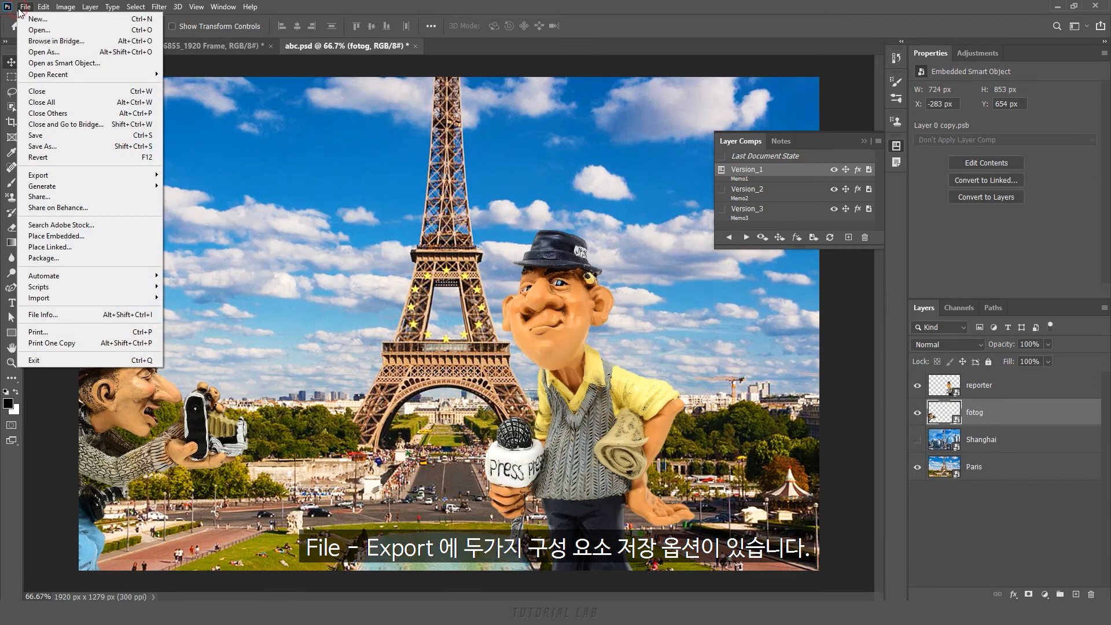
mouse_move(95, 177)
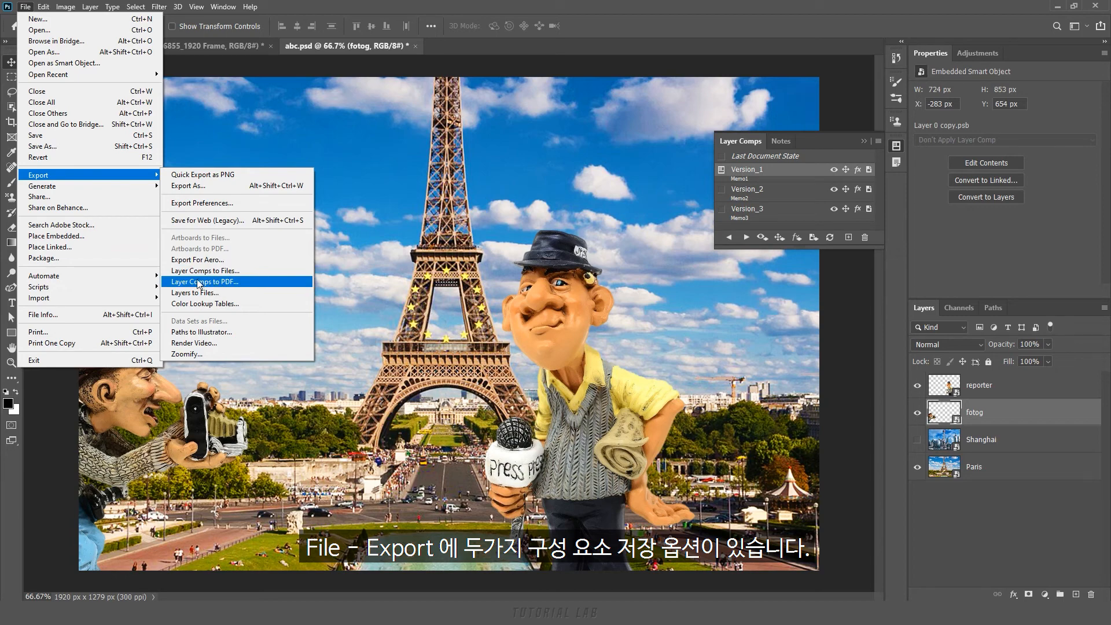
click(218, 272)
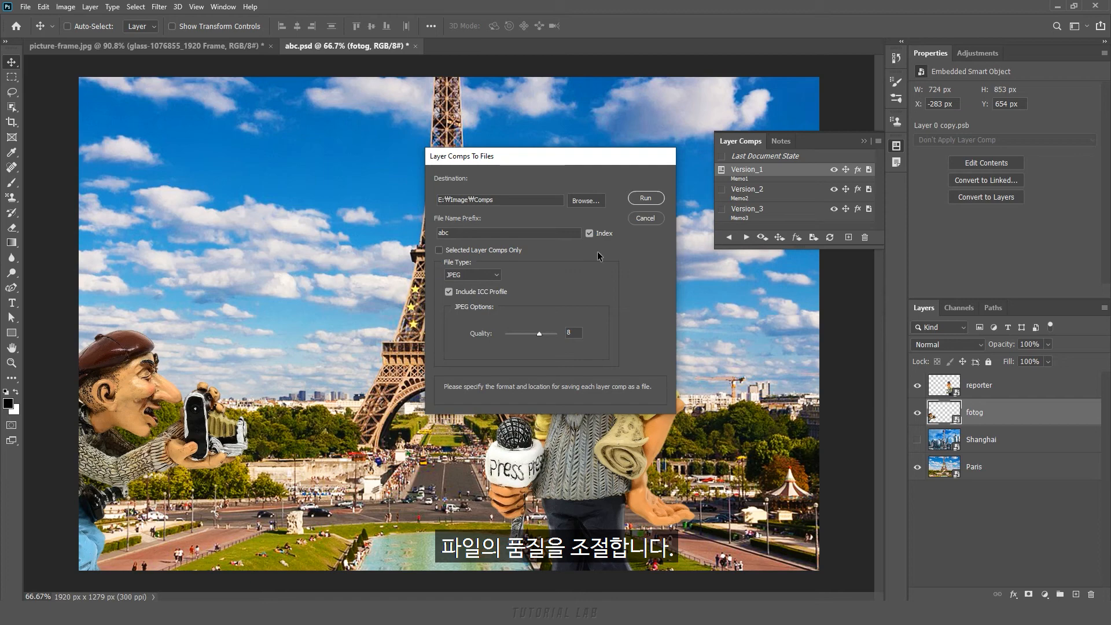
click(644, 197)
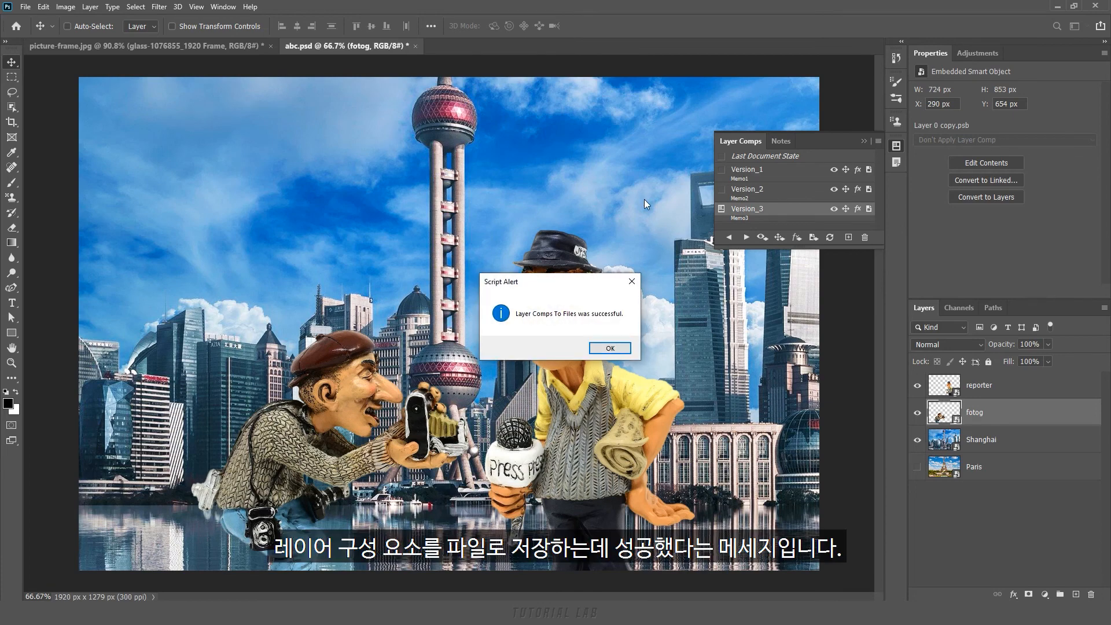
click(618, 349)
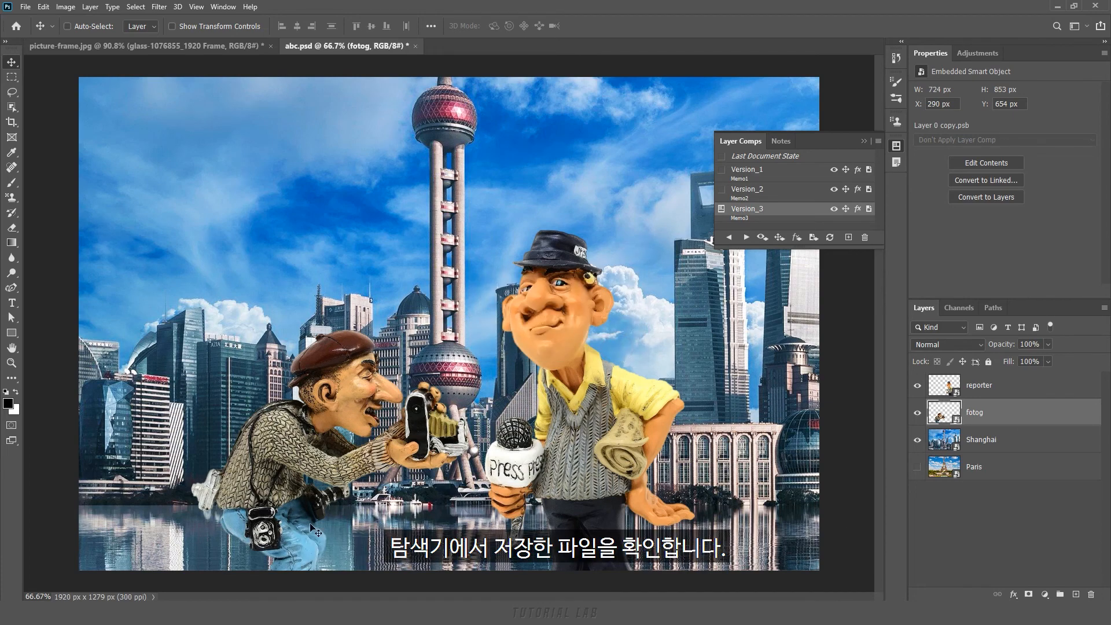
- Check the exported layer comp images in the Comps folder, then return to abc.psd
mouse_move(186, 613)
click(153, 577)
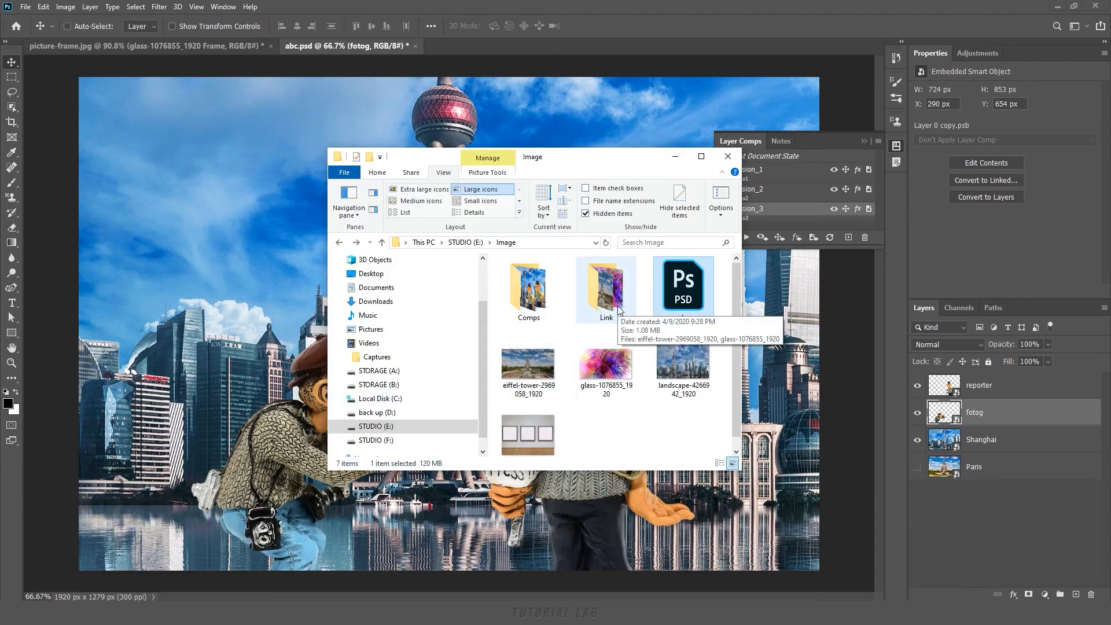
click(537, 305)
double_click(537, 304)
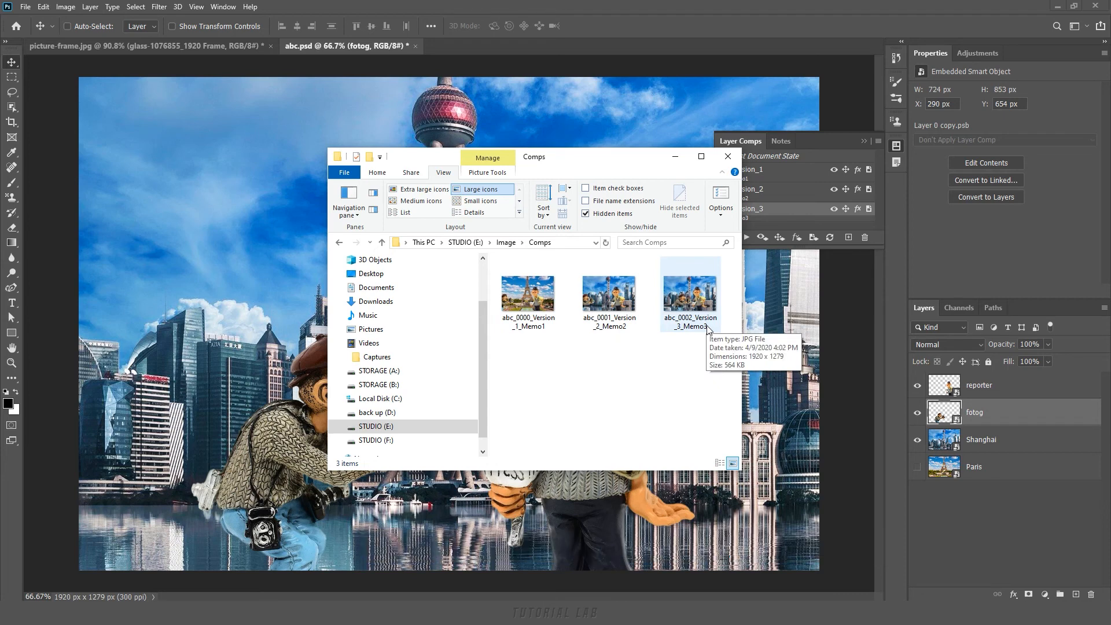
click(671, 159)
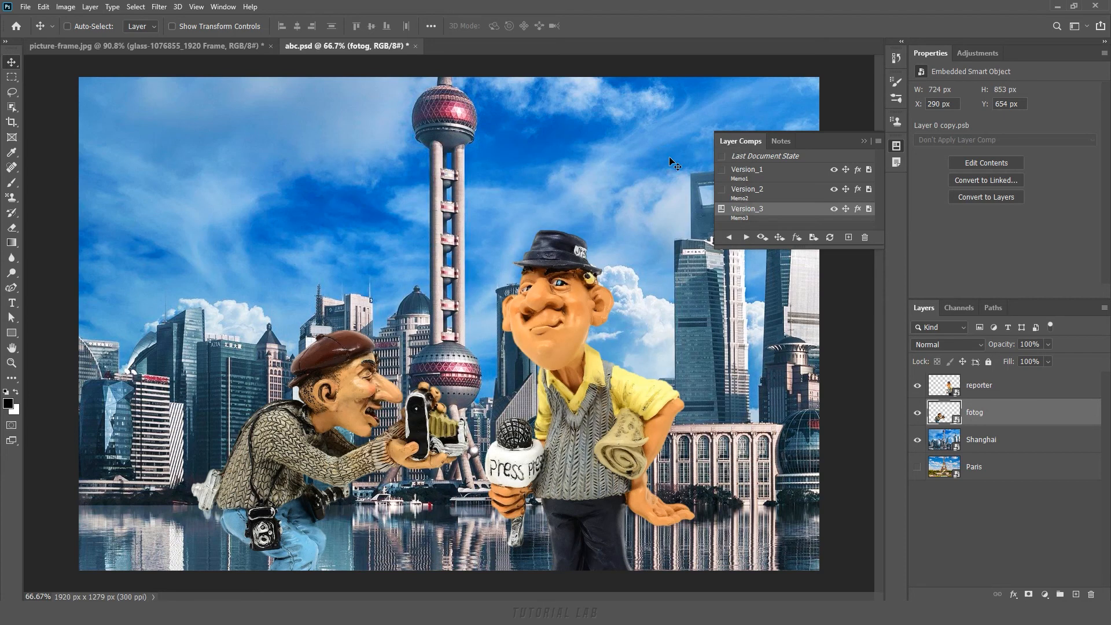
- Put away the layer comps list, then close abc.psd and save its changes
click(894, 149)
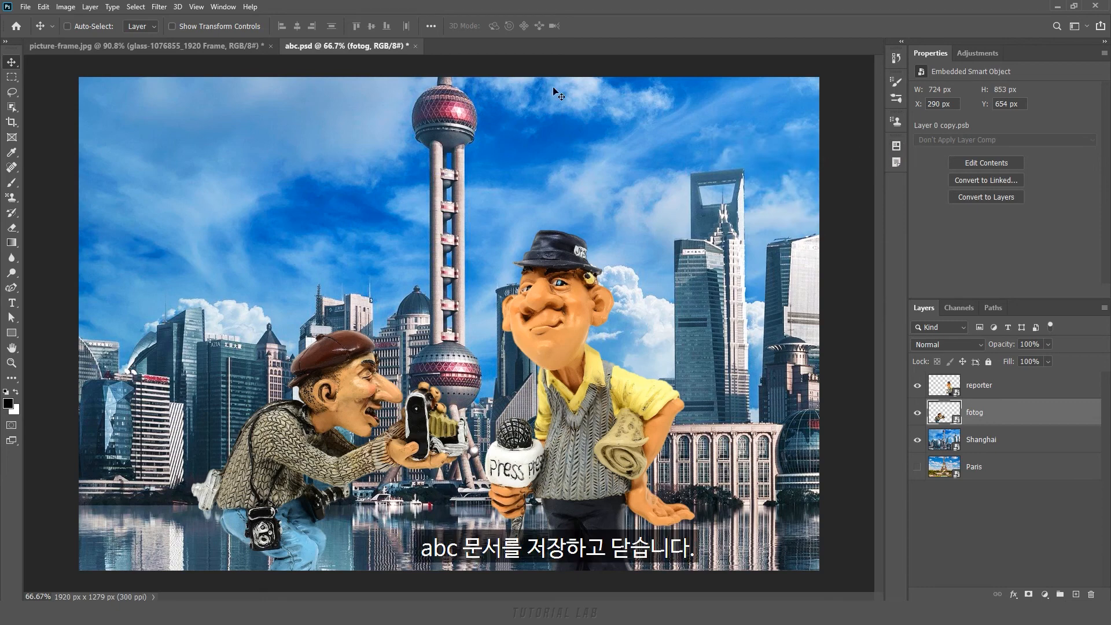
click(415, 46)
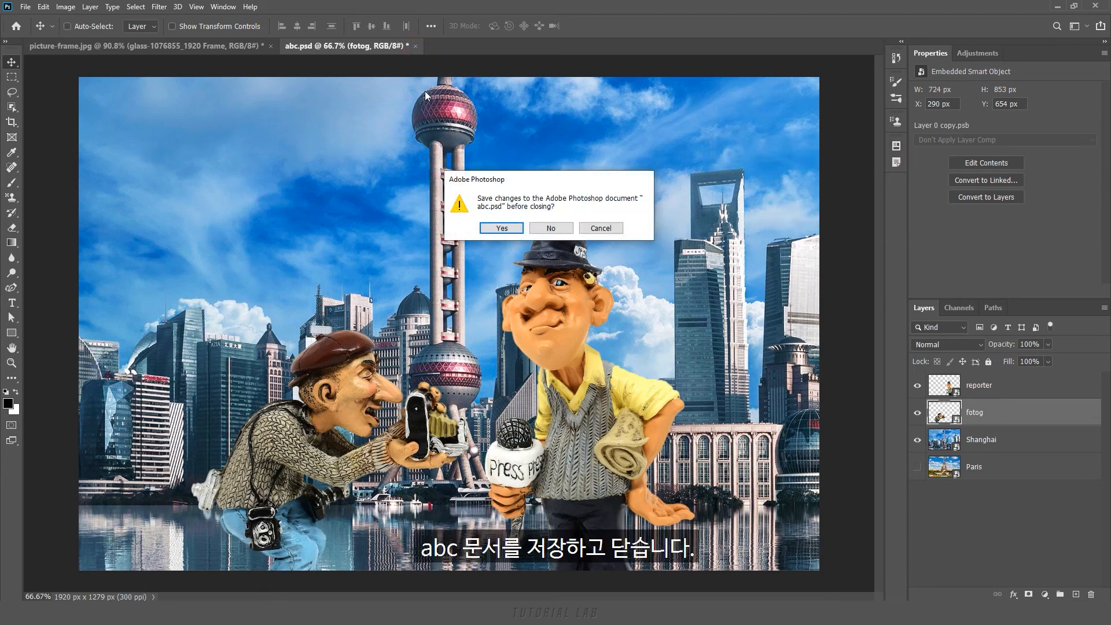
click(498, 229)
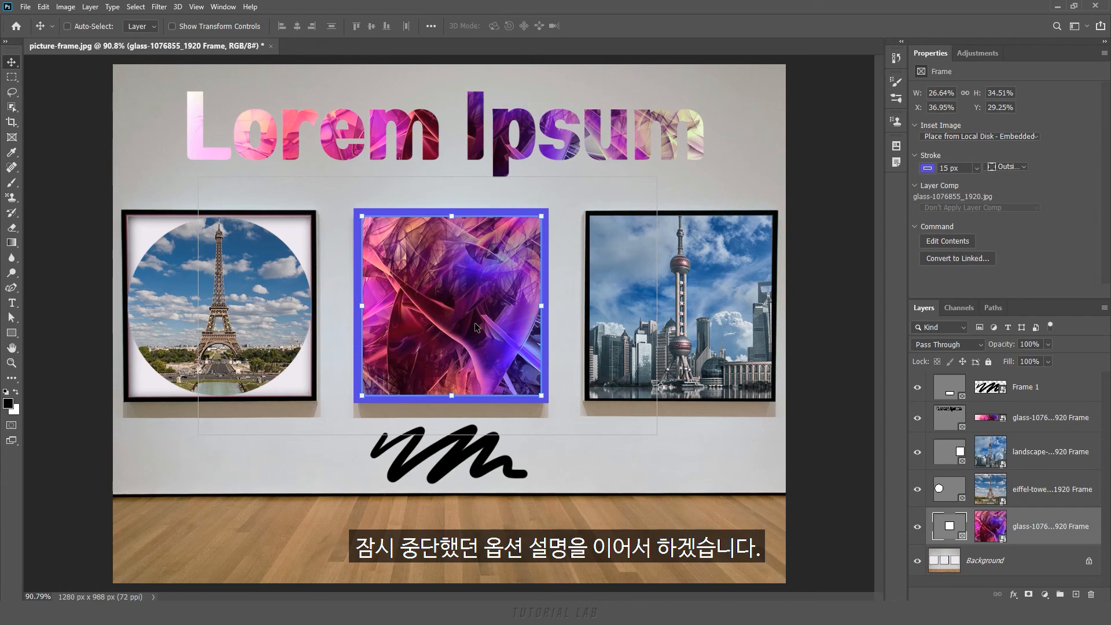
- Replace the glass image in the middle picture's frame with abc.psd from the Image folder
click(947, 528)
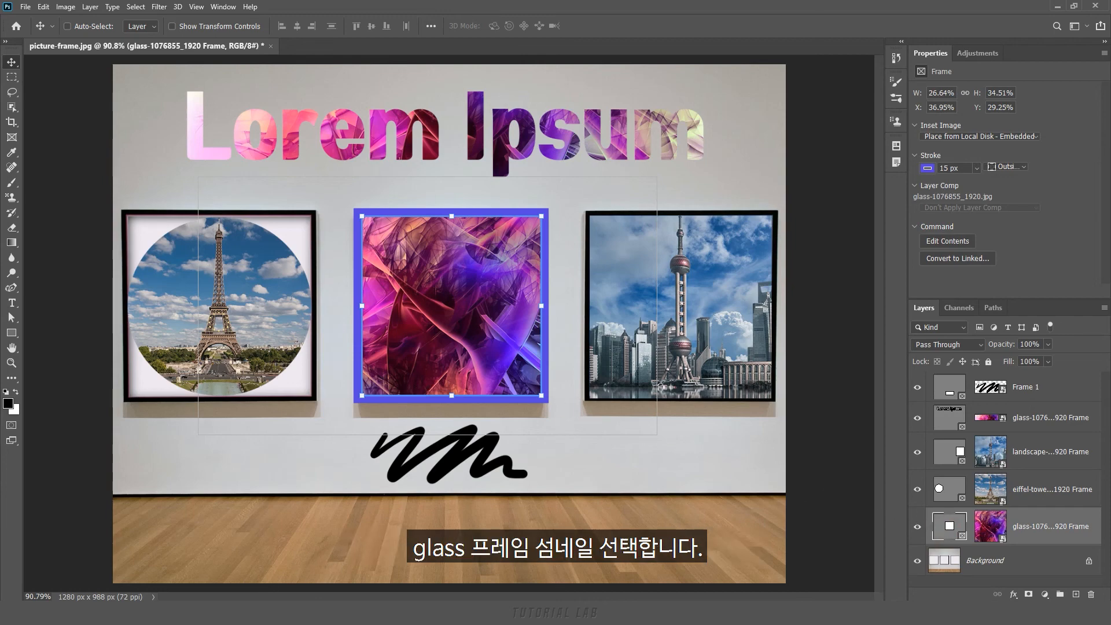
click(158, 612)
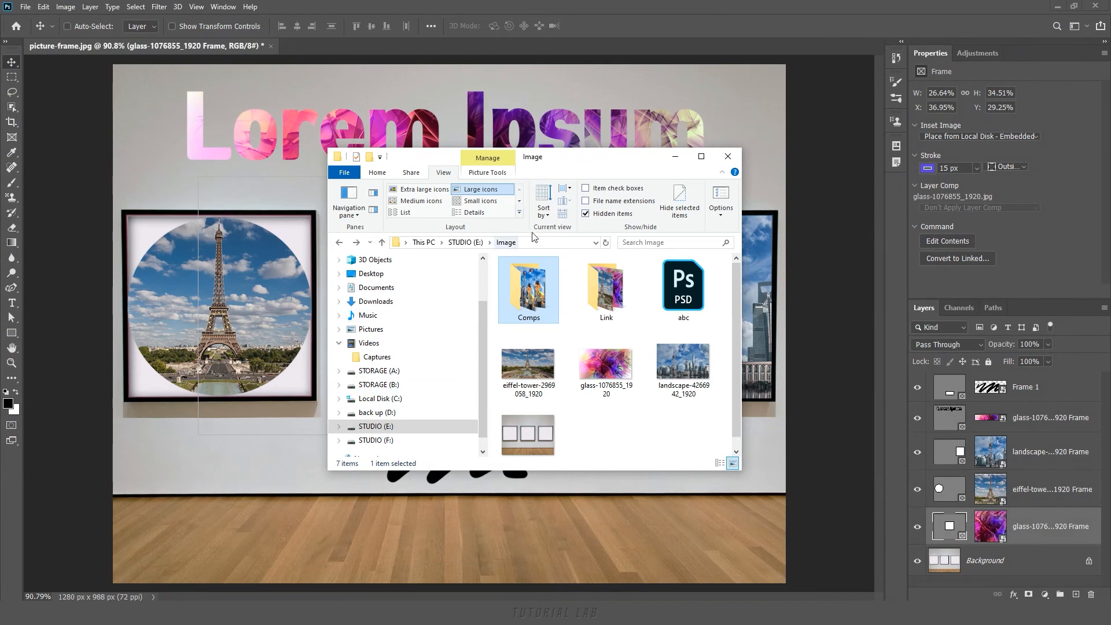
drag(620, 166, 267, 203)
drag(331, 347, 446, 332)
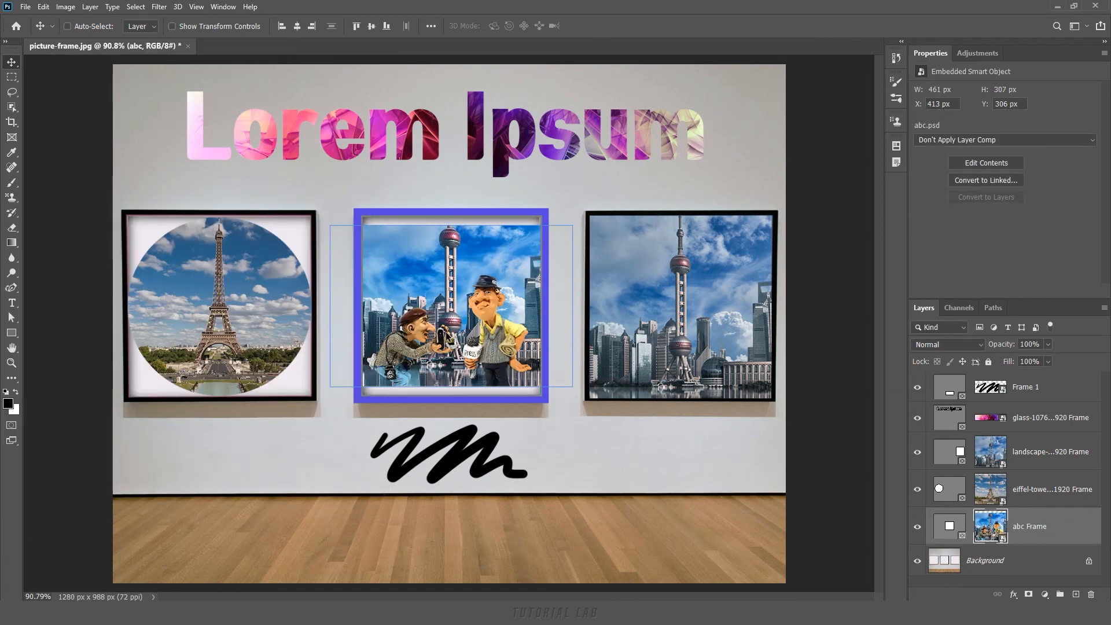
- Enlarge the abc.psd image about its centre to about 569 × 379 px so it fills the middle frame
key(ctrl+t)
drag(572, 384, 584, 426)
key(Return)
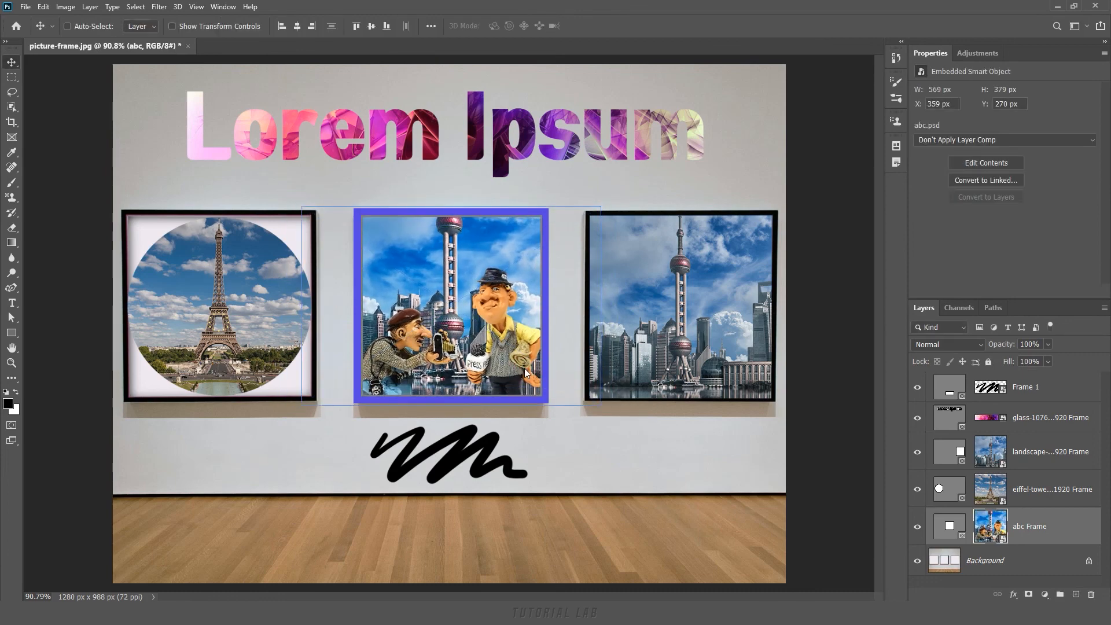
- Apply the layer comps Version_1, Version_2 and finally Version_3 in turn to abc.psd through its frame's properties
click(950, 526)
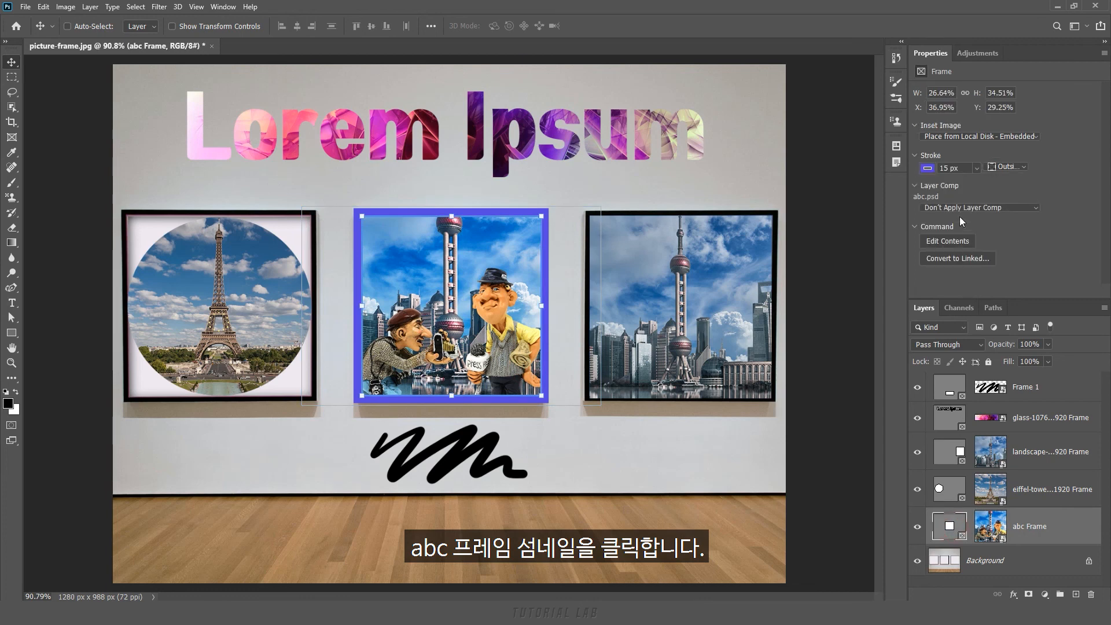
click(1005, 208)
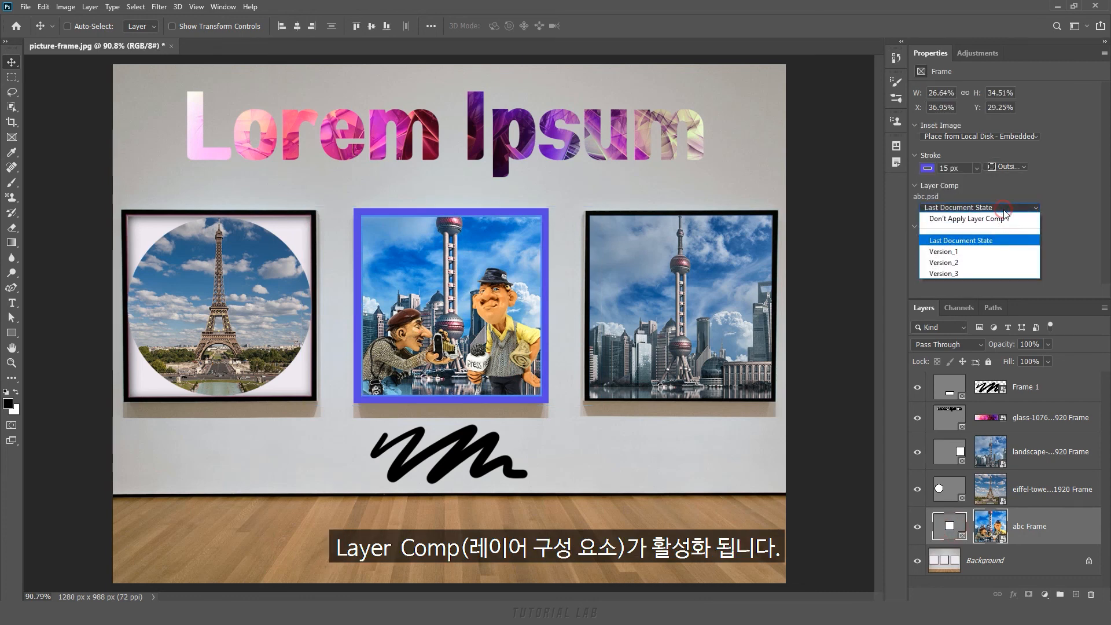
click(1001, 256)
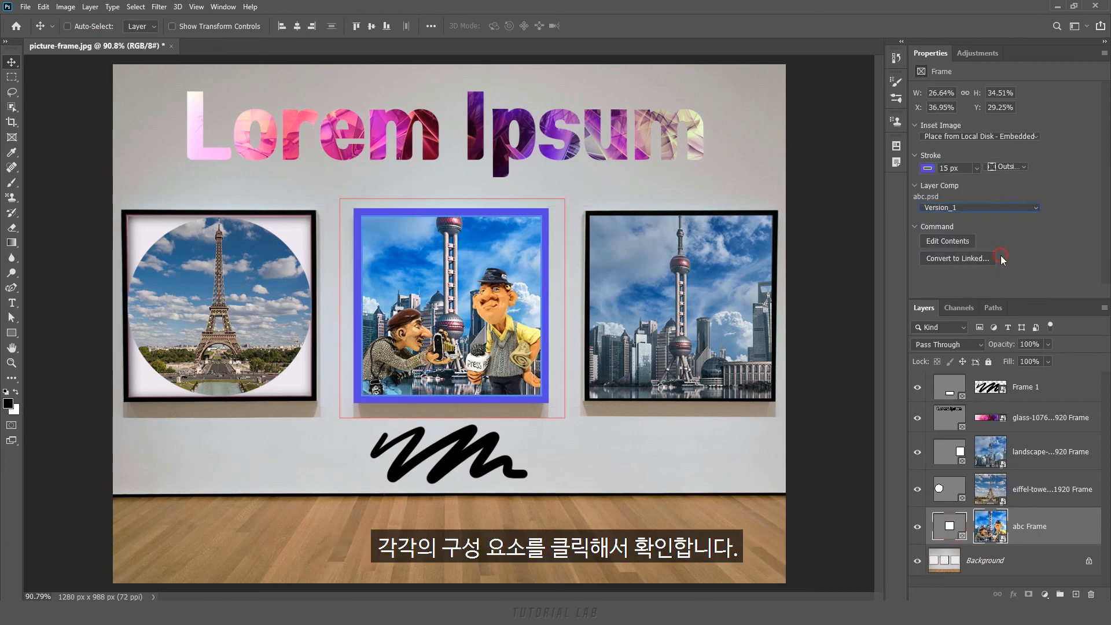
click(1005, 210)
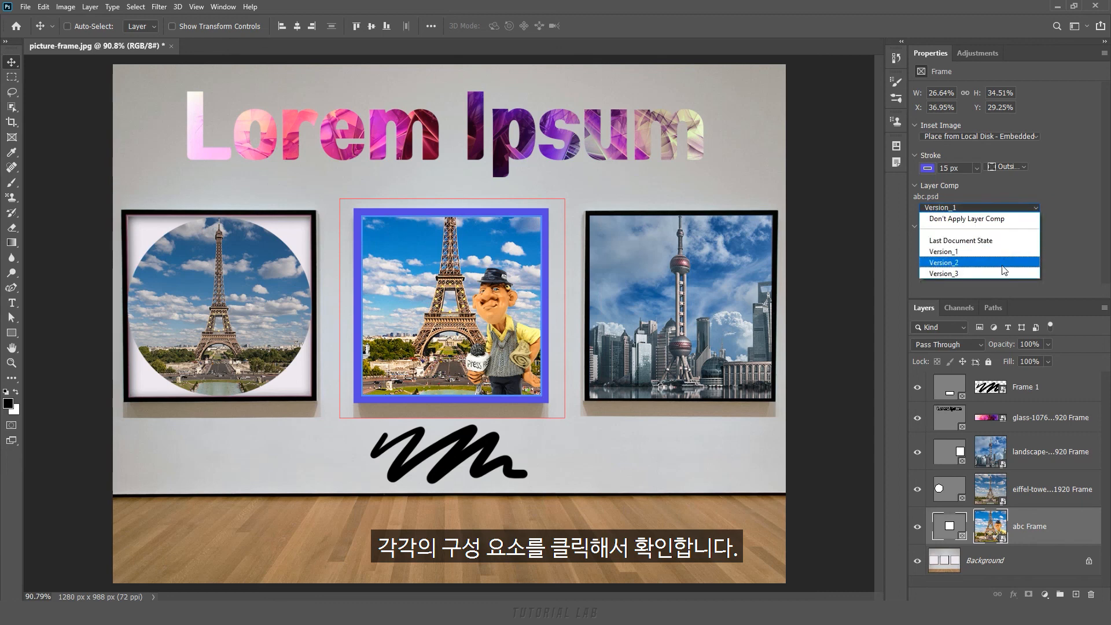
click(1003, 265)
click(1005, 209)
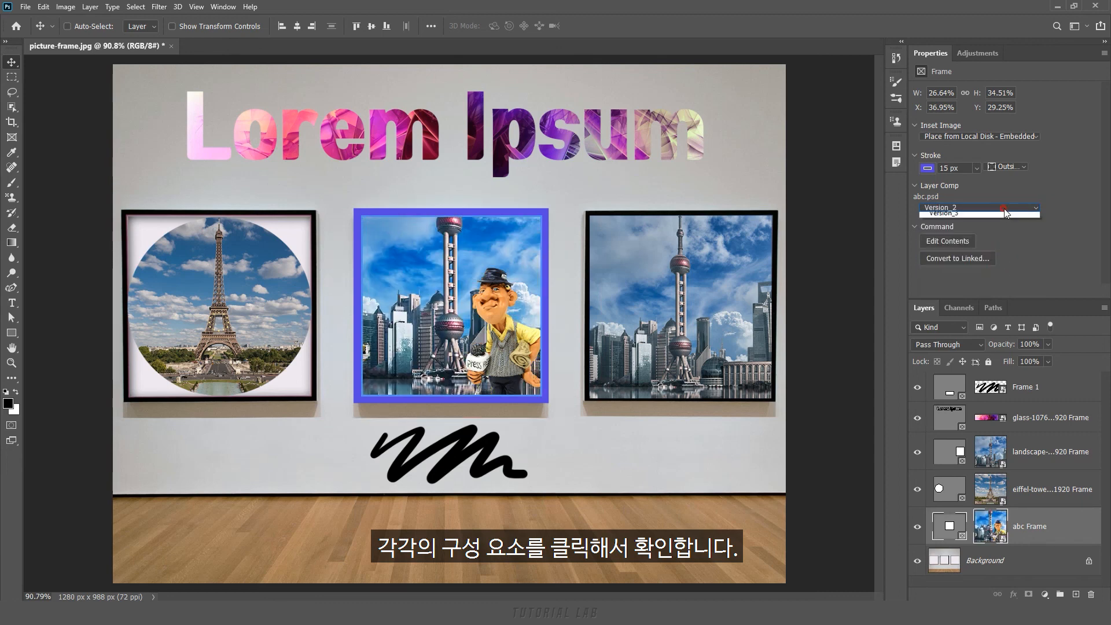
click(1005, 273)
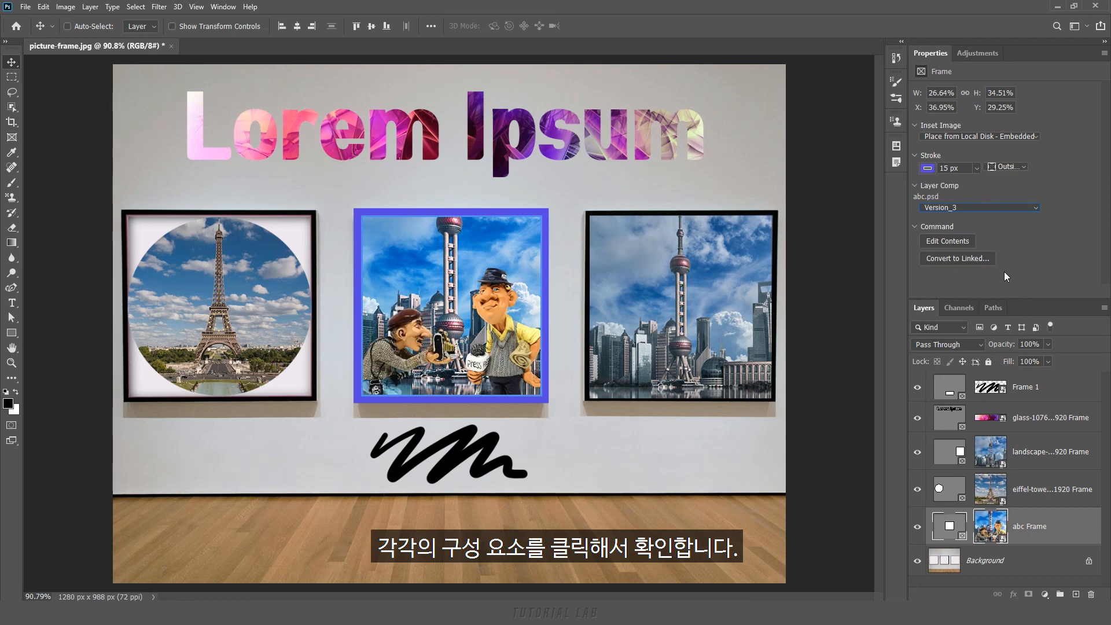